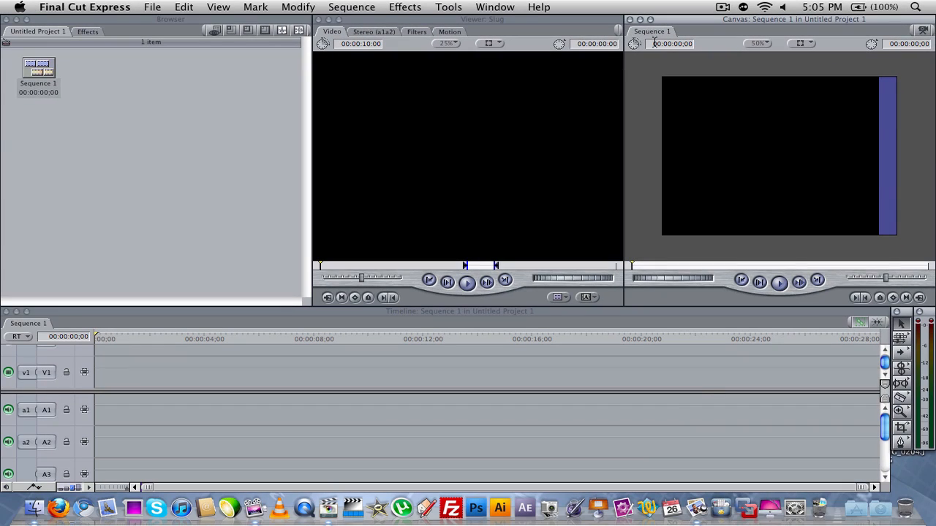
Tuck away the Canvas window to uncover the desktop and preview IMG_0205.MOV in QuickTime Player, closing the preview when done
{"action": "left_click", "coordinate": [642, 21]}
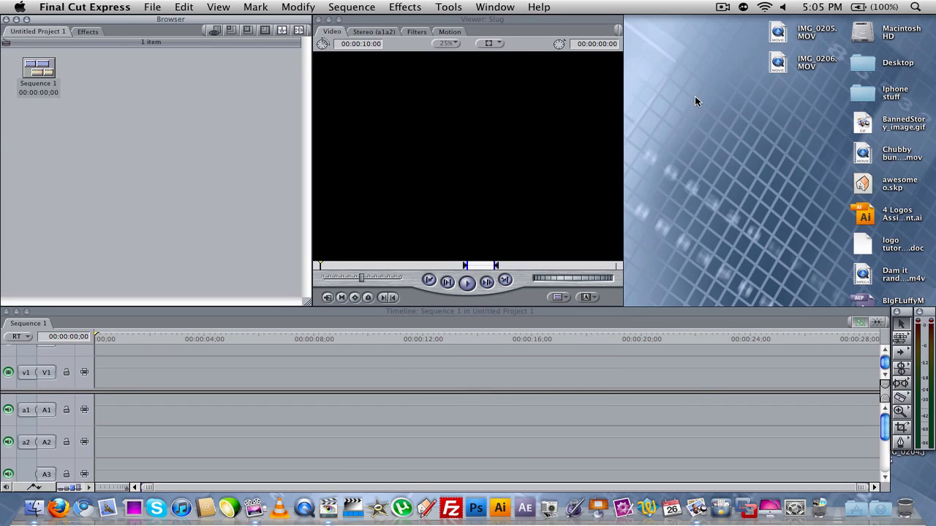
{"action": "left_click", "coordinate": [704, 109]}
{"action": "double_click", "coordinate": [786, 33]}
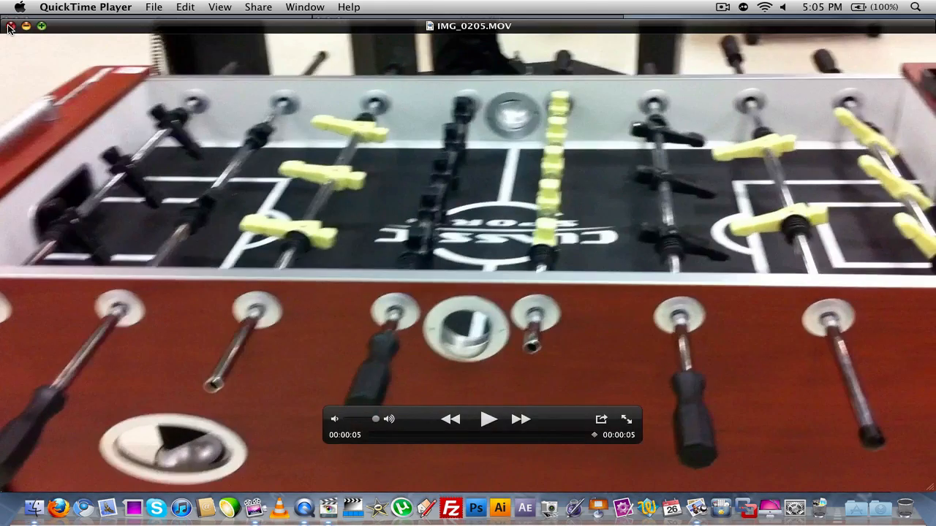
{"action": "left_click", "coordinate": [11, 28]}
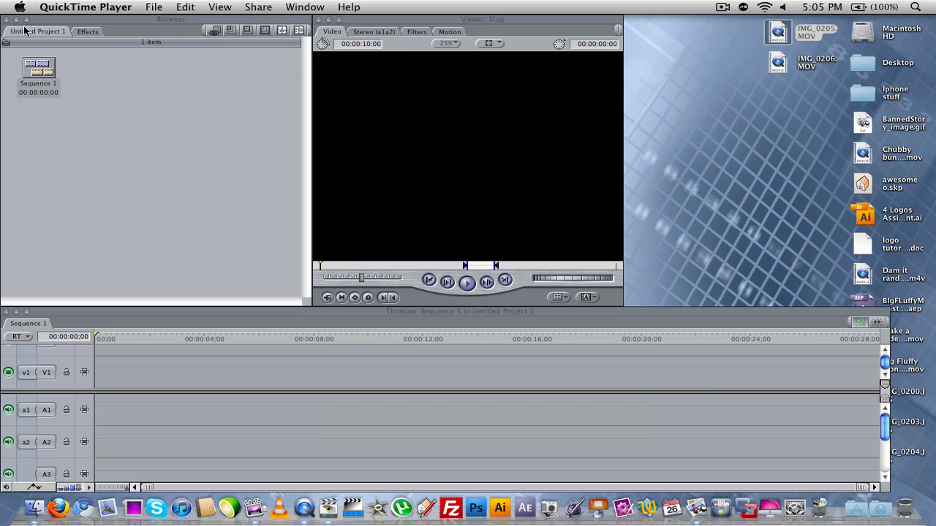
Import IMG_0205.MOV from the desktop into the project's Browser and bring the Canvas window back
{"action": "left_click", "coordinate": [680, 107]}
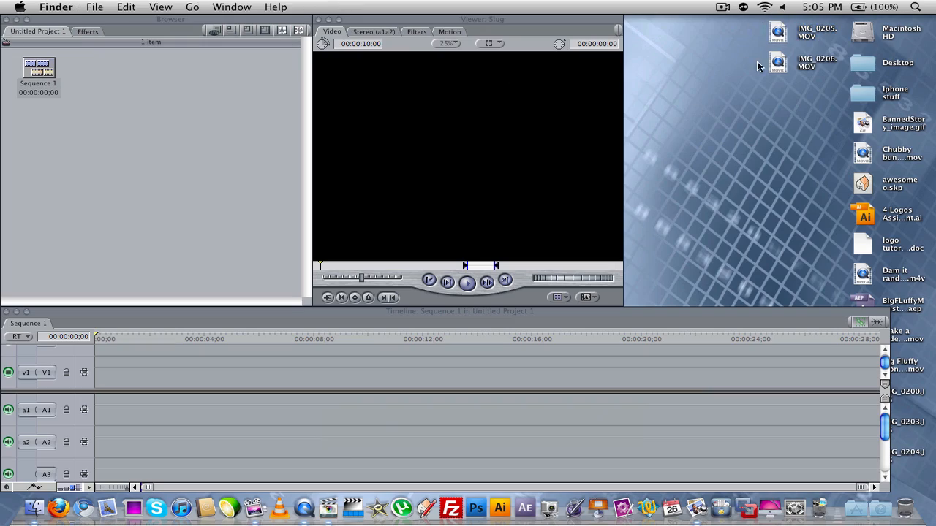
{"action": "left_click_drag", "start_coordinate": [781, 38], "coordinate": [114, 97]}
{"action": "key", "text": "F9"}
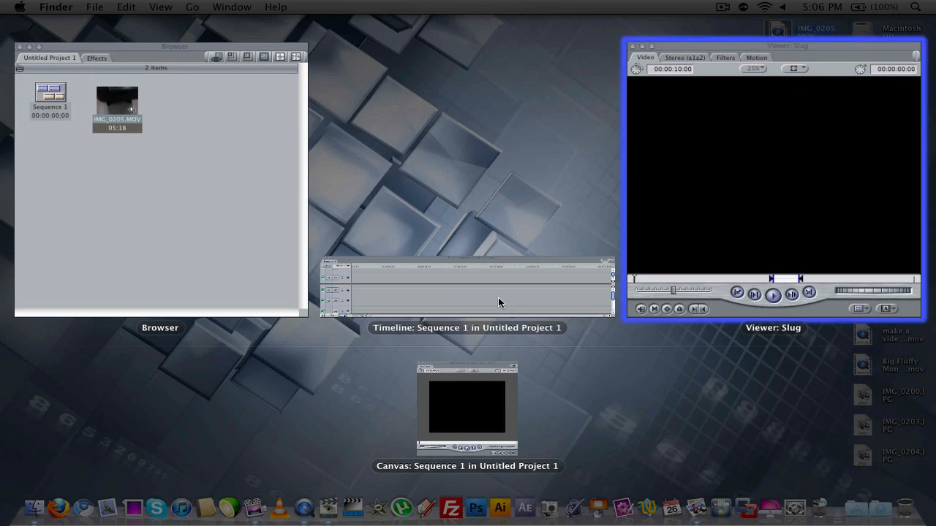
{"action": "left_click", "coordinate": [439, 412]}
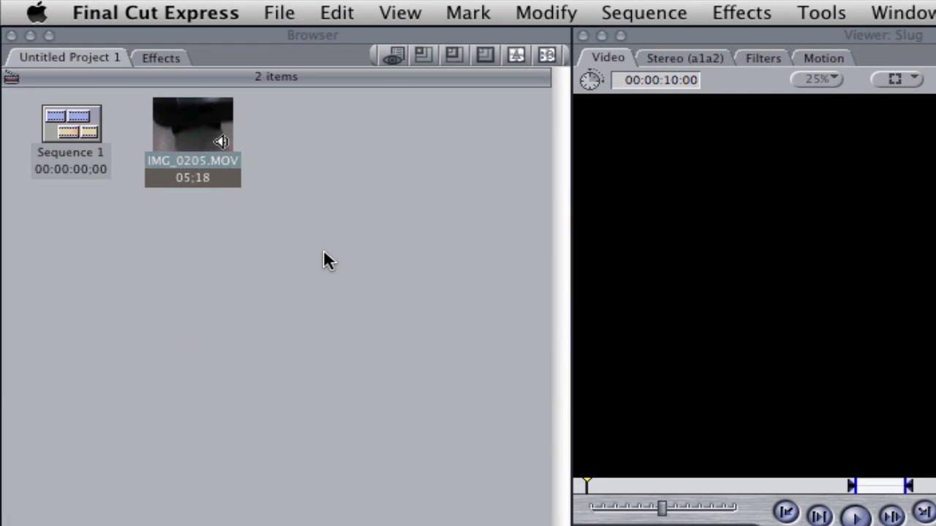
Open the sequence settings of Sequence 1 from the Browser
{"action": "left_click", "coordinate": [81, 148]}
{"action": "left_click", "coordinate": [144, 320]}
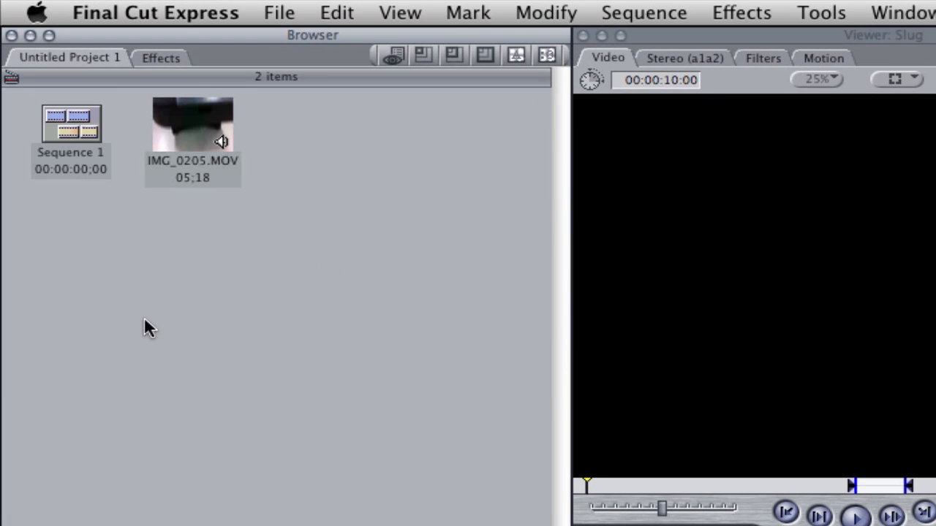
{"action": "left_click", "coordinate": [64, 146]}
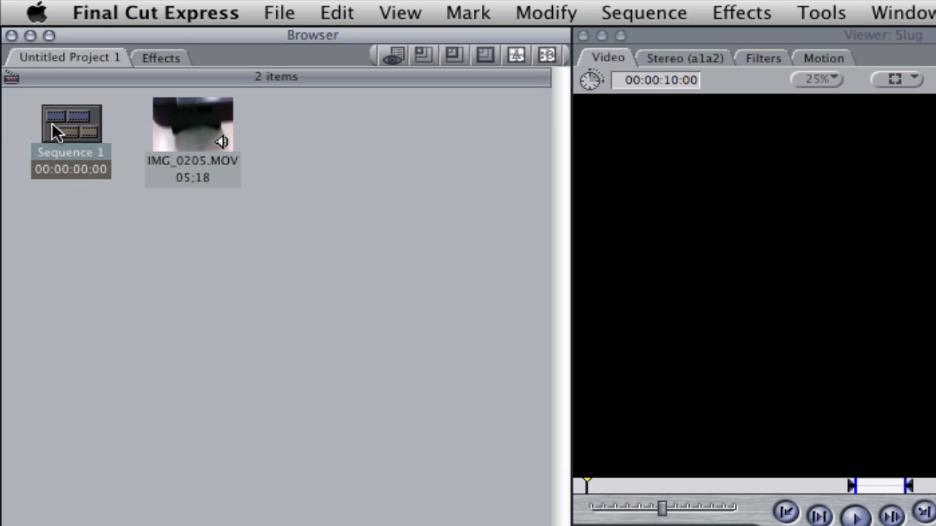
{"action": "right_click", "coordinate": [70, 155]}
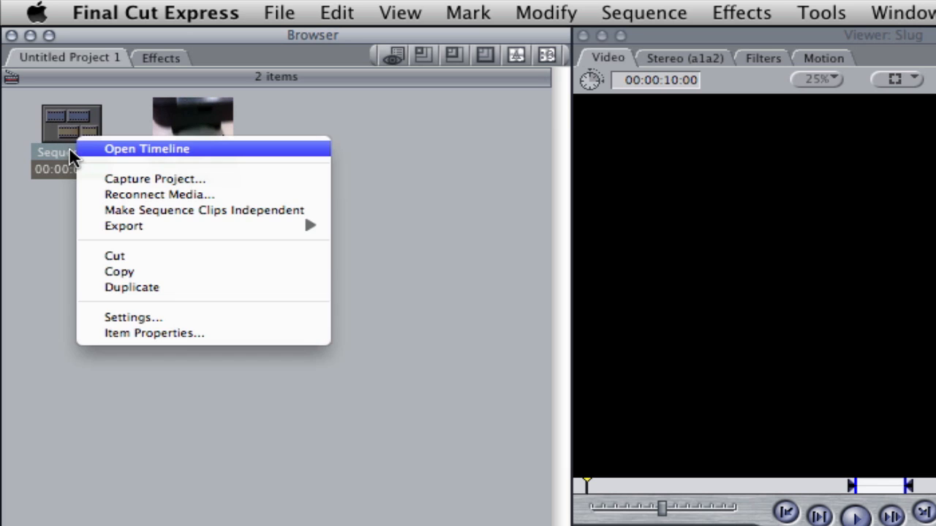
{"action": "left_click", "coordinate": [179, 317]}
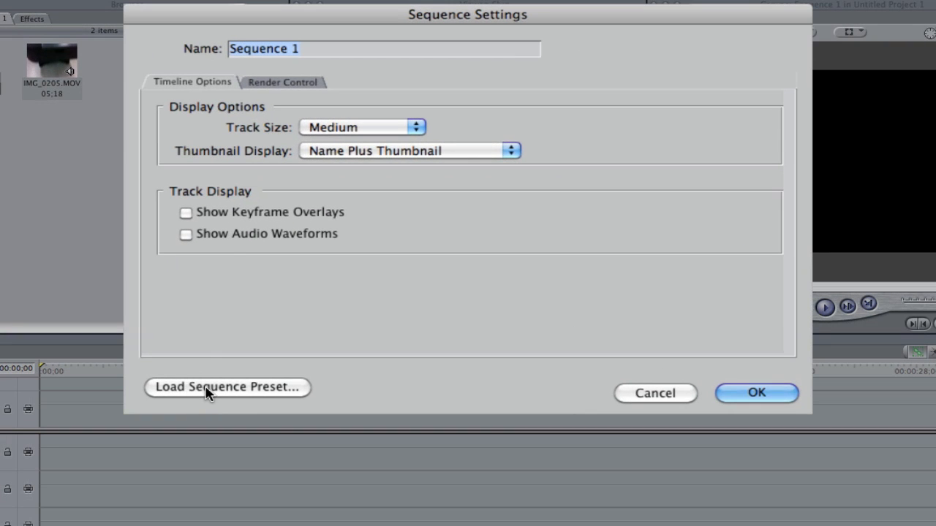
Load the Apple Intermediate Codec 720p30 sequence preset for Sequence 1 and accept the settings
{"action": "left_click", "coordinate": [206, 387]}
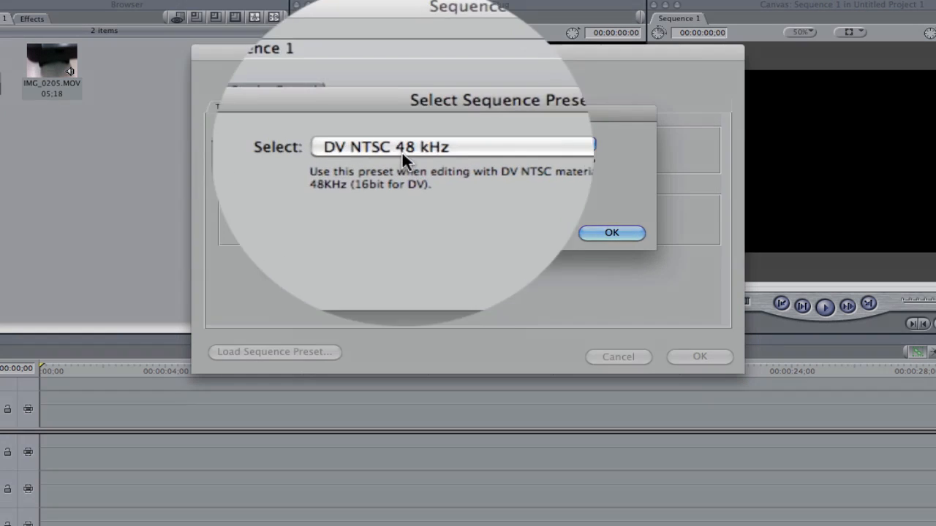
{"action": "left_click", "coordinate": [406, 146]}
{"action": "left_click", "coordinate": [412, 184]}
{"action": "left_click", "coordinate": [412, 184]}
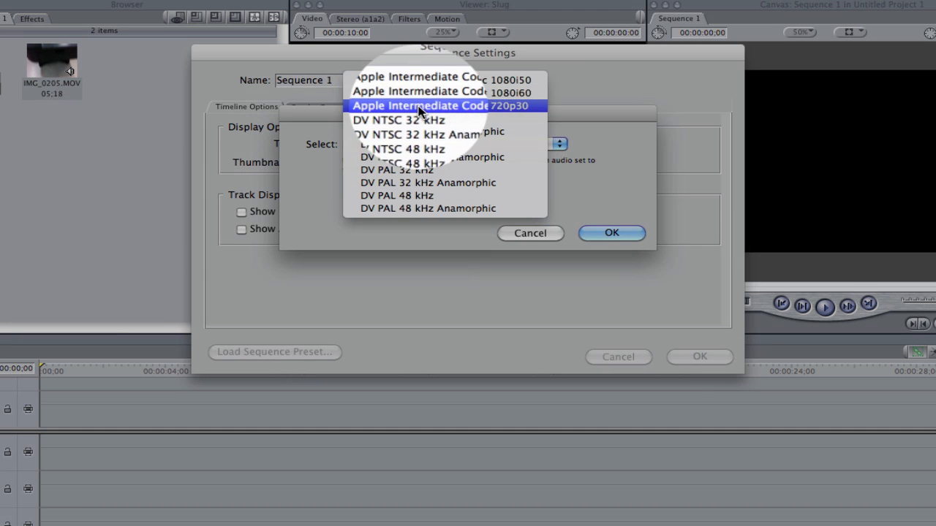
{"action": "left_click", "coordinate": [513, 109]}
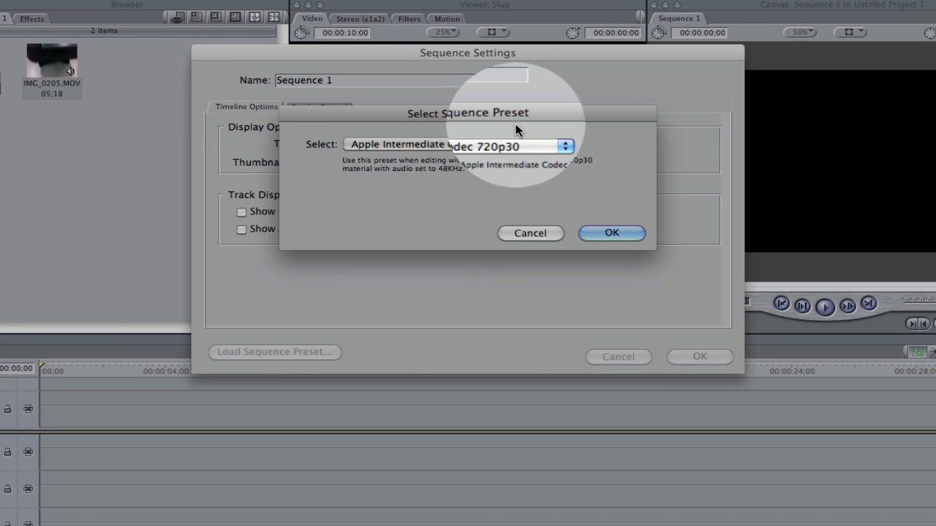
{"action": "left_click", "coordinate": [615, 236]}
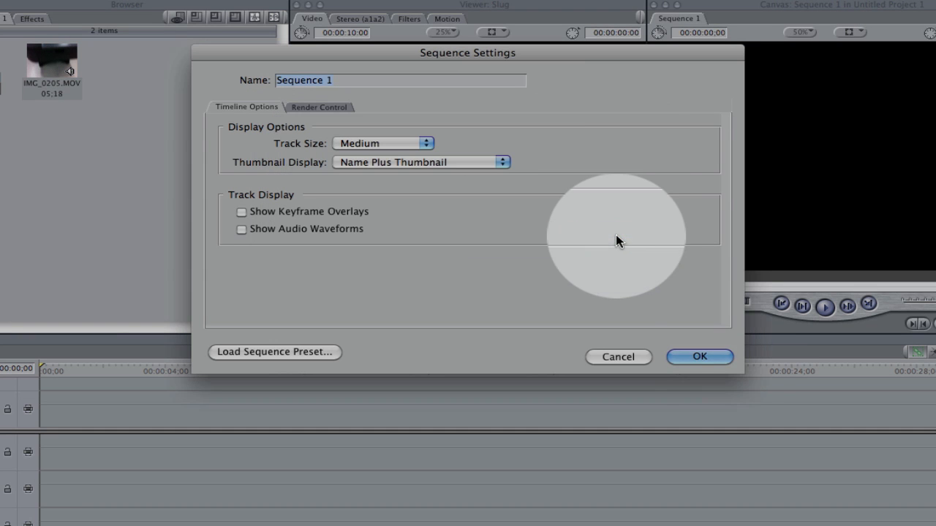
{"action": "left_click", "coordinate": [721, 359]}
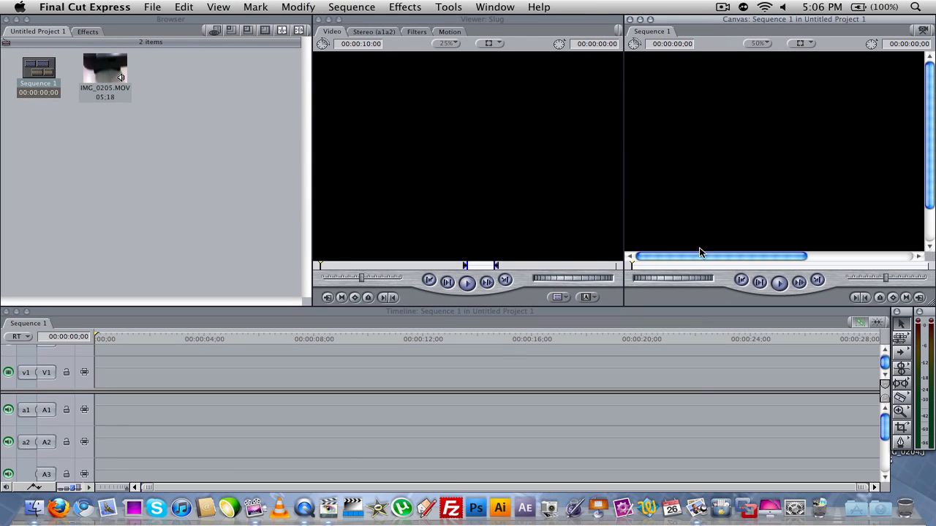
Enlarge the Canvas window to view the full frame area, and return it to its previous size
{"action": "left_click_drag", "start_coordinate": [768, 261], "coordinate": [687, 260]}
{"action": "left_click", "coordinate": [650, 20]}
{"action": "mouse_move", "coordinate": [683, 19]}
{"action": "left_mouse_down"}
{"action": "mouse_move", "coordinate": [650, 37]}
{"action": "mouse_move", "coordinate": [724, 29]}
{"action": "mouse_move", "coordinate": [694, 24]}
{"action": "left_mouse_up"}
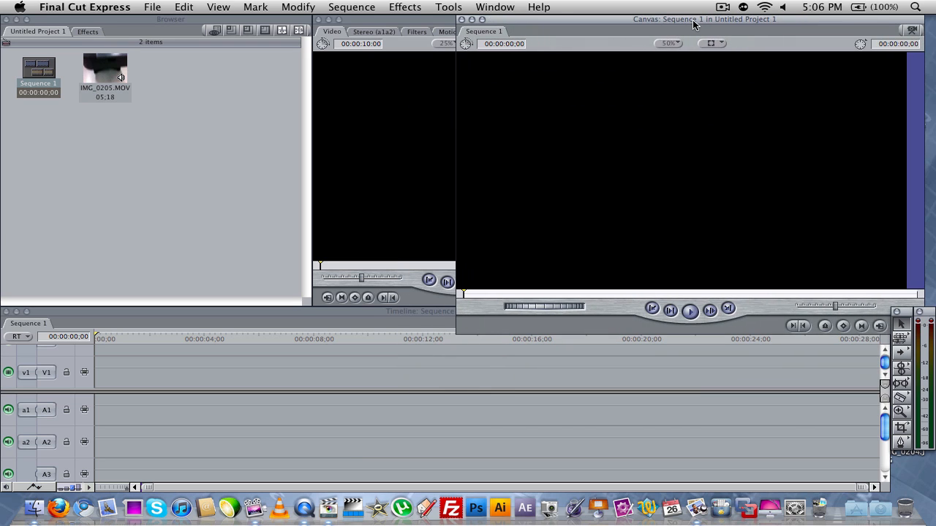
{"action": "left_click", "coordinate": [482, 20]}
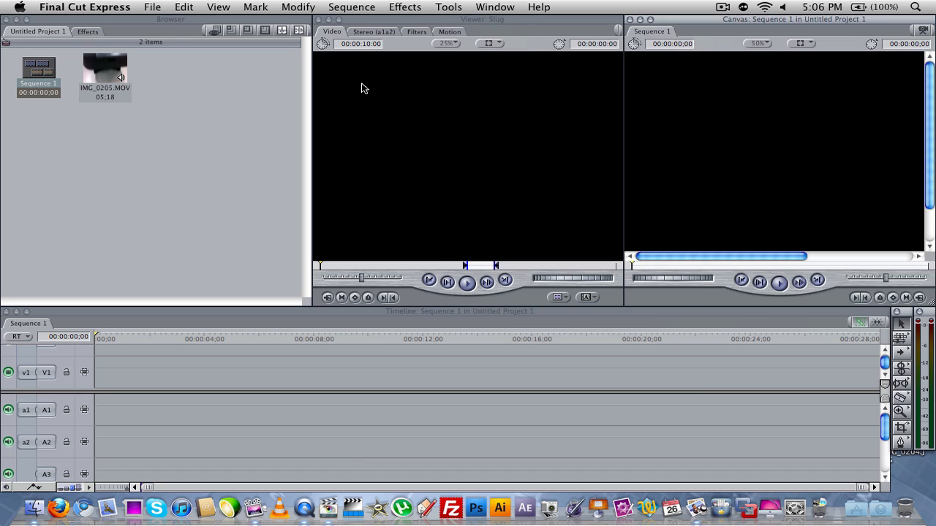
Open IMG_0205.MOV in the Viewer and place the clip at the start of Sequence 1 on tracks V1 and A1
{"action": "left_click", "coordinate": [88, 76]}
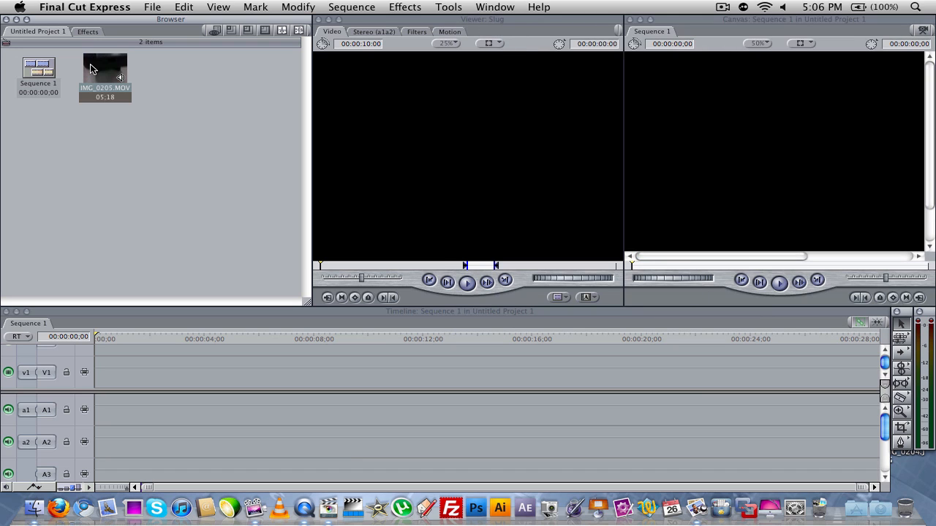
{"action": "double_click", "coordinate": [92, 69]}
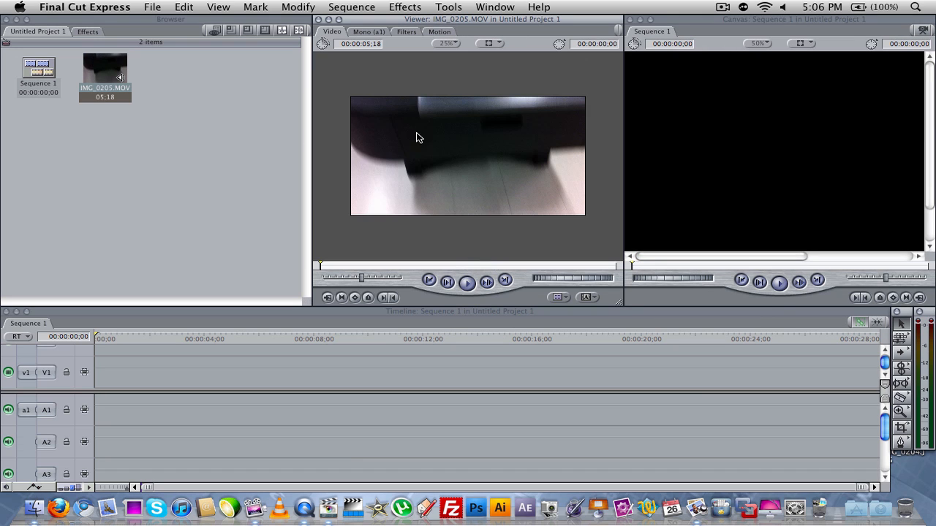
{"action": "left_click_drag", "start_coordinate": [120, 79], "coordinate": [132, 375]}
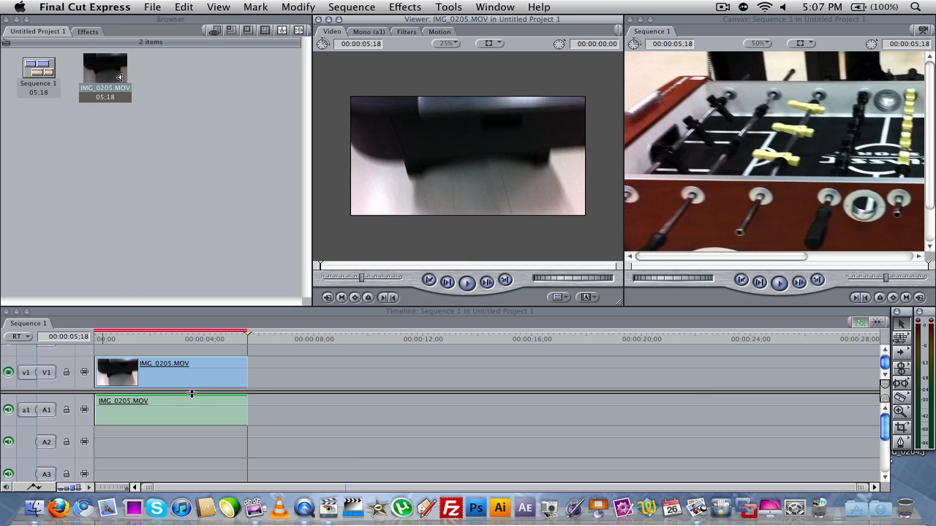
Enlarge the Canvas window and reposition it so the full video frame fits on screen
{"action": "left_click", "coordinate": [651, 20]}
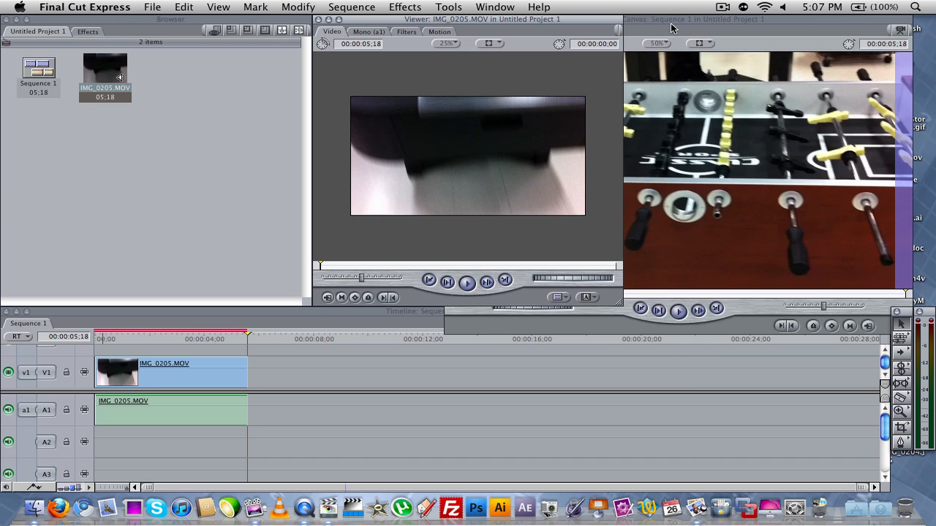
{"action": "left_click", "coordinate": [673, 28]}
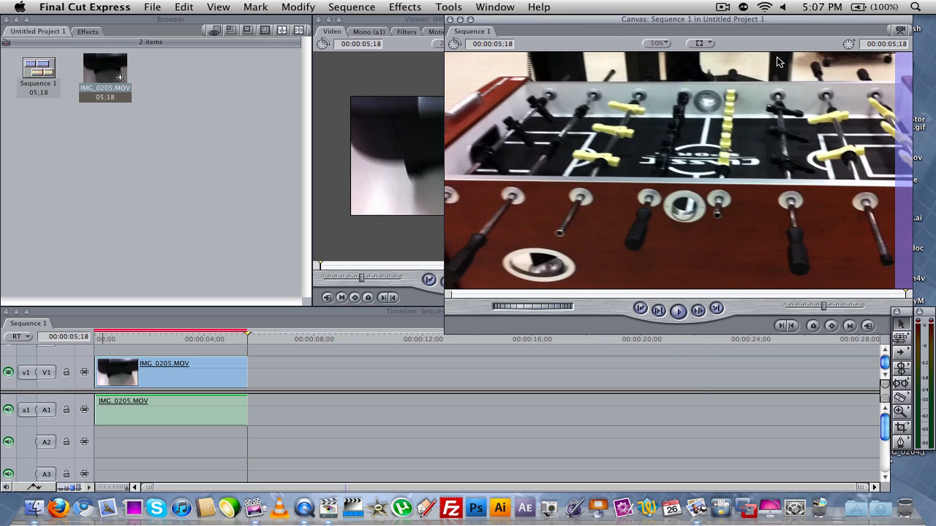
{"action": "left_click_drag", "start_coordinate": [726, 17], "coordinate": [748, 18]}
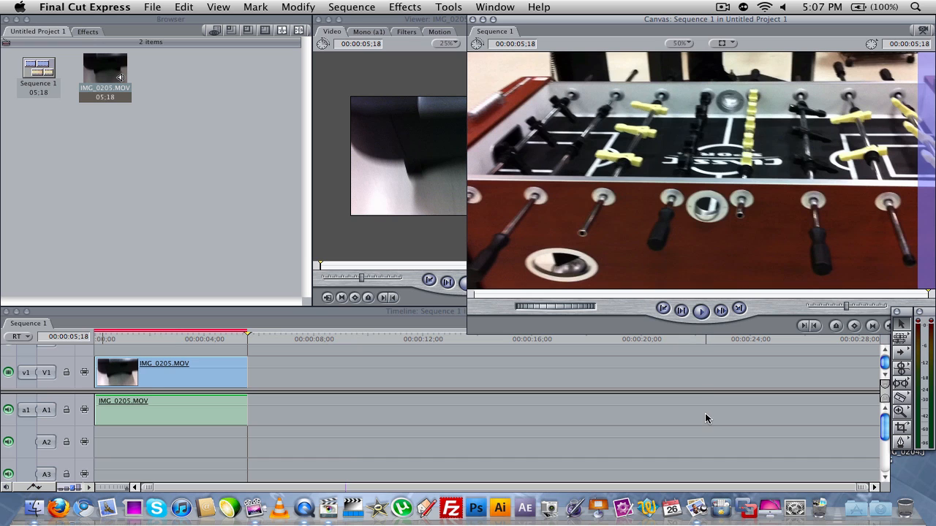
Play the sequence from its start in the Canvas and stop playback partway through the clip
{"action": "left_click", "coordinate": [152, 339]}
{"action": "key", "text": "Home"}
{"action": "key", "text": "space"}
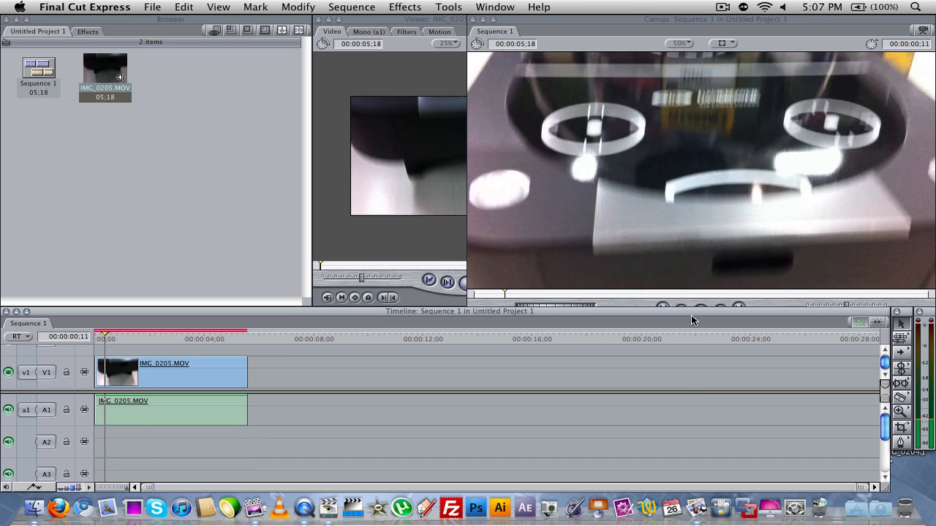
{"action": "left_click", "coordinate": [667, 98]}
{"action": "left_click", "coordinate": [700, 312]}
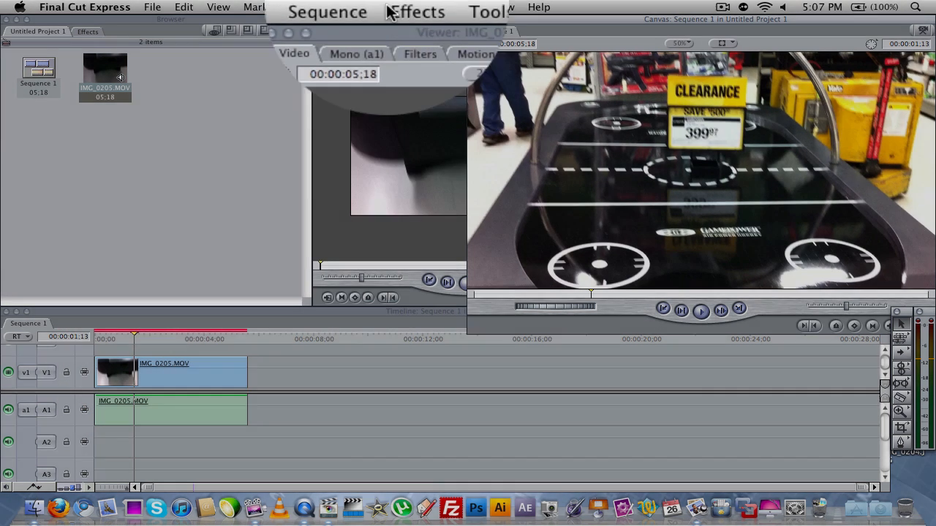
Trim the end of the IMG_0205.MOV clip in the timeline so it finishes at 00:00:01;02
{"action": "left_click", "coordinate": [377, 7]}
{"action": "left_click", "coordinate": [254, 88]}
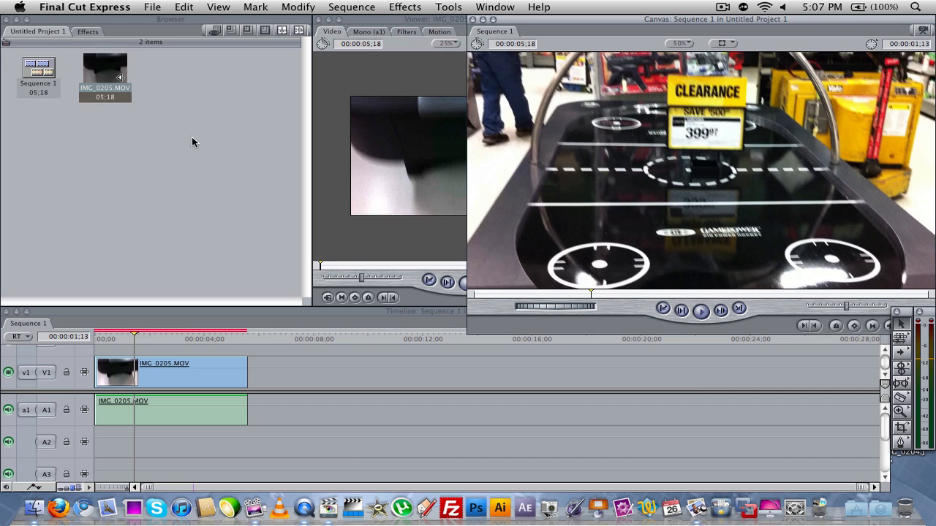
{"action": "left_click", "coordinate": [124, 338]}
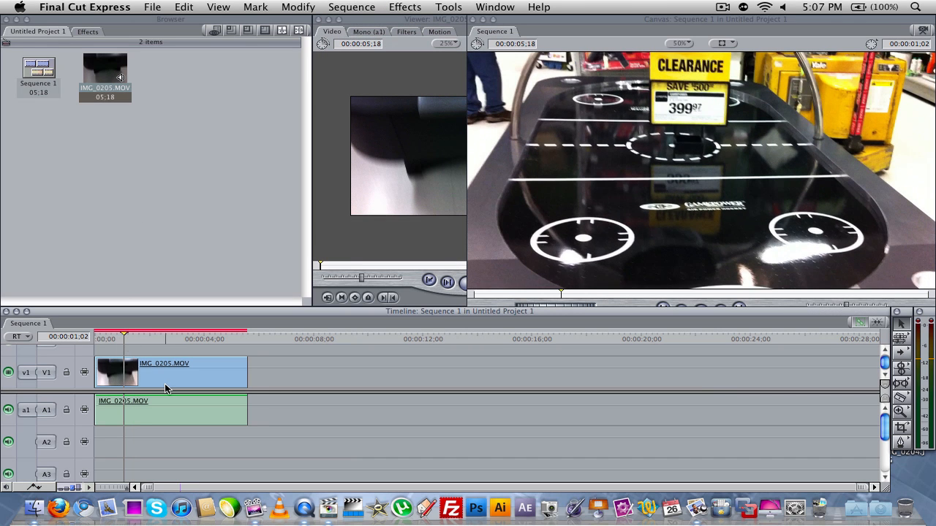
{"action": "left_click", "coordinate": [165, 385]}
{"action": "left_click_drag", "start_coordinate": [247, 373], "coordinate": [123, 362]}
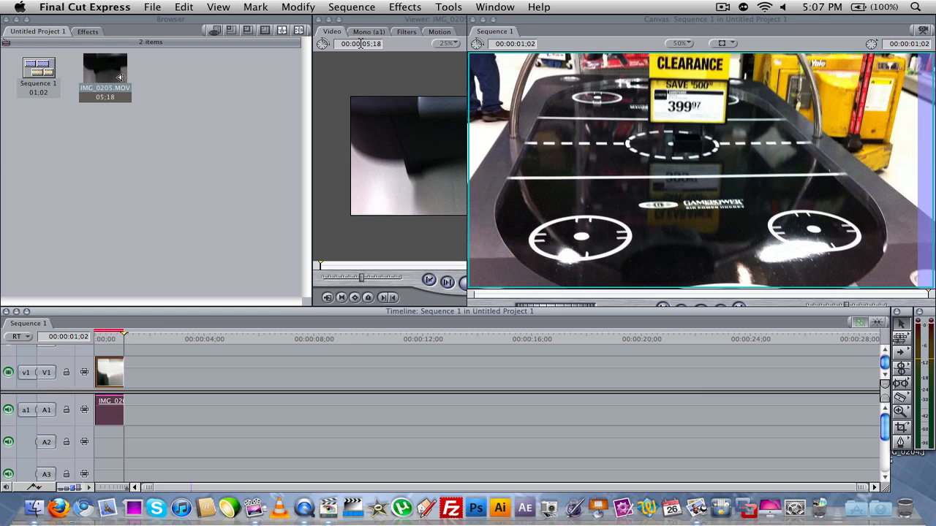
Try to render both video and audio of the sequence
{"action": "left_click", "coordinate": [351, 8]}
{"action": "mouse_move", "coordinate": [358, 35]}
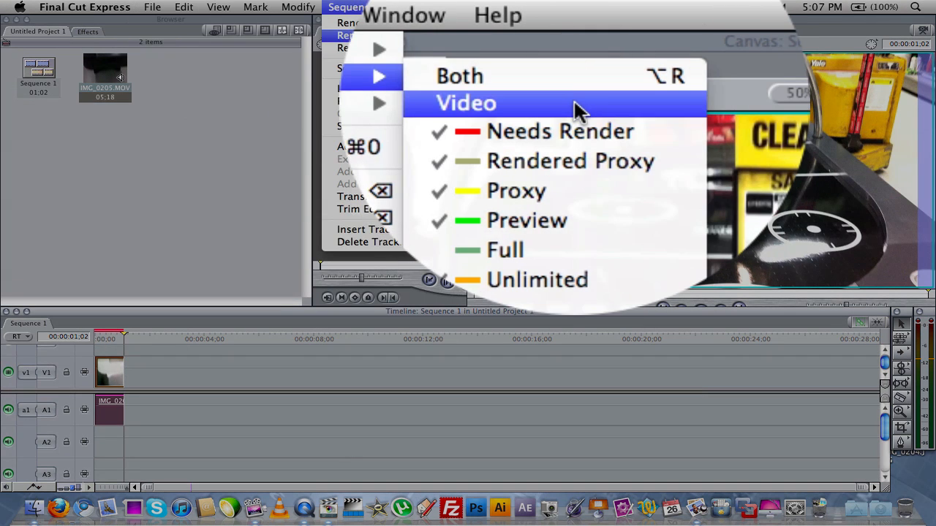
{"action": "left_click", "coordinate": [574, 110]}
{"action": "left_click", "coordinate": [539, 217]}
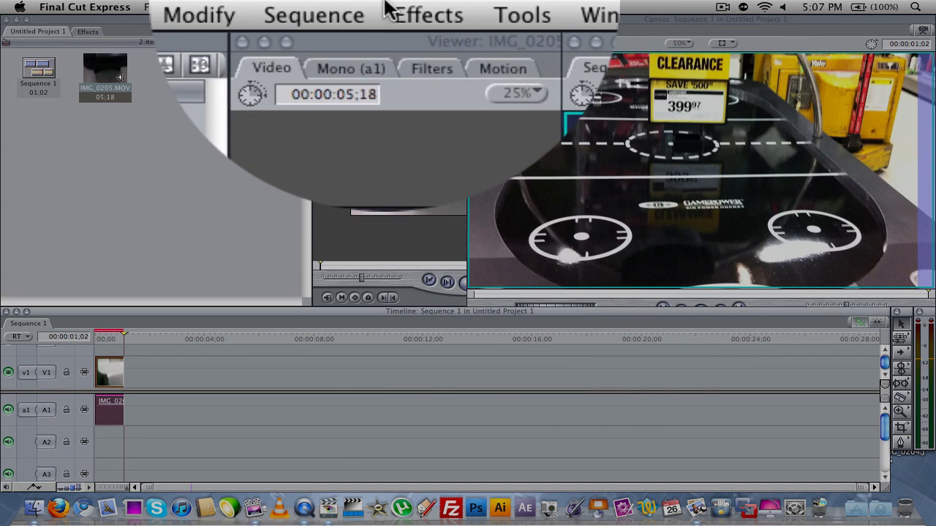
{"action": "left_click", "coordinate": [387, 10]}
{"action": "mouse_move", "coordinate": [345, 11]}
{"action": "mouse_move", "coordinate": [347, 61]}
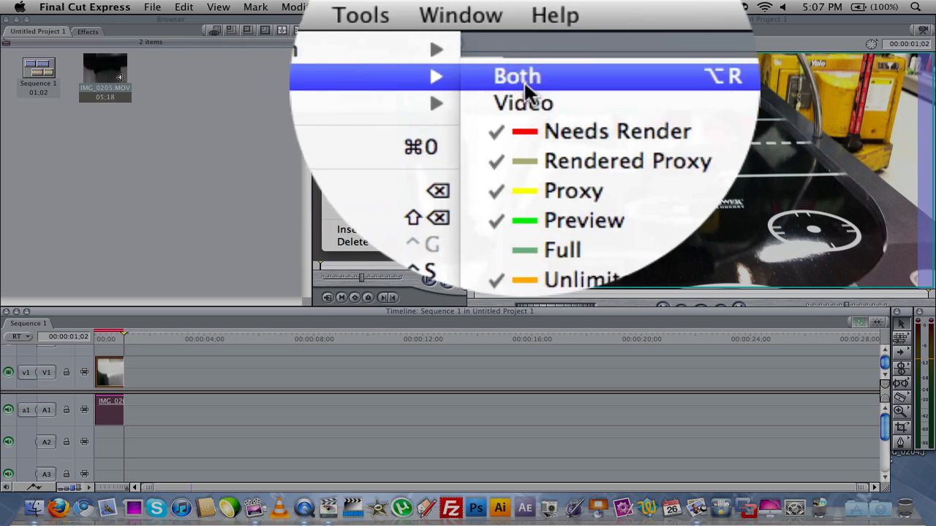
{"action": "left_click", "coordinate": [536, 88]}
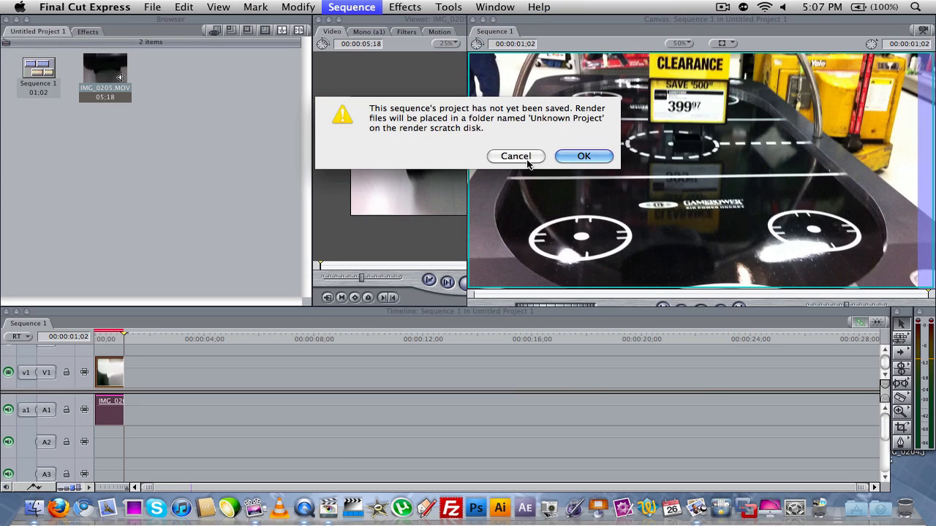
{"action": "left_click", "coordinate": [585, 209]}
Save the project to the Desktop under the name test
{"action": "left_click", "coordinate": [161, 7]}
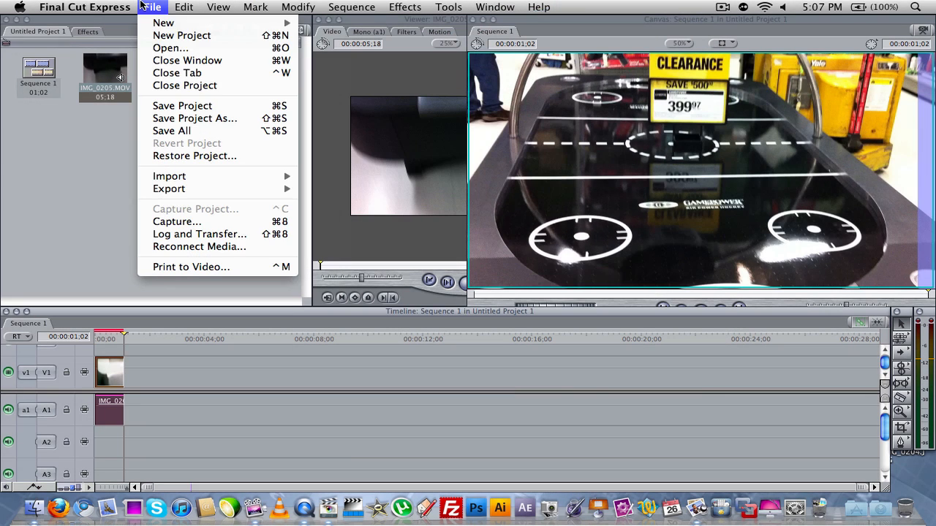
{"action": "left_click", "coordinate": [219, 104]}
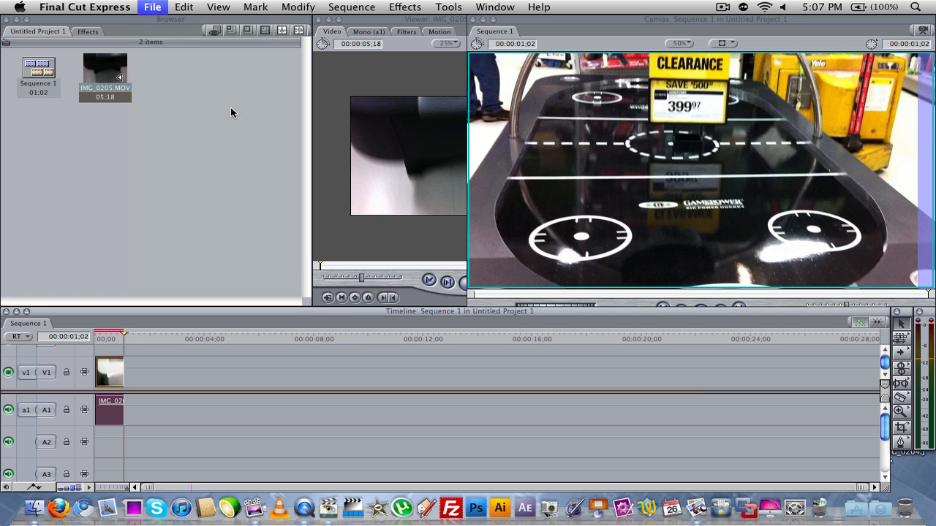
{"action": "type", "text": "test"}
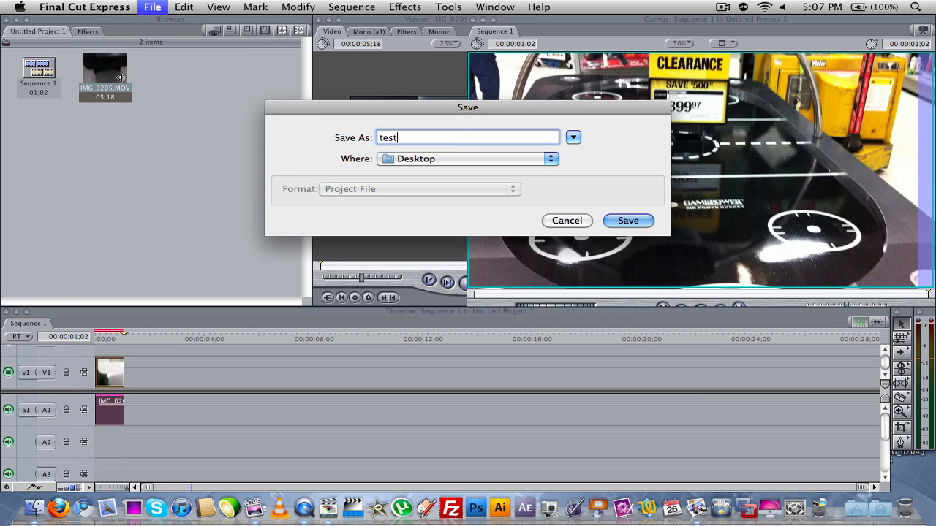
{"action": "key", "text": "Return"}
Render the video and audio of Sequence 1 in the saved project
{"action": "left_click", "coordinate": [354, 7]}
{"action": "mouse_move", "coordinate": [377, 82]}
{"action": "left_click", "coordinate": [508, 77]}
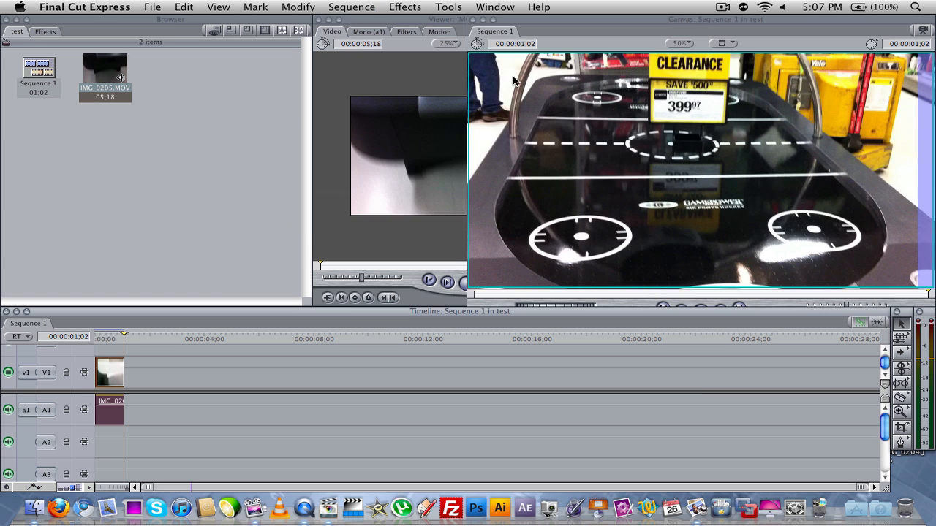
Return the playhead to the start of the timeline and play the rendered sequence in the Canvas
{"action": "left_click_drag", "start_coordinate": [103, 342], "coordinate": [85, 339]}
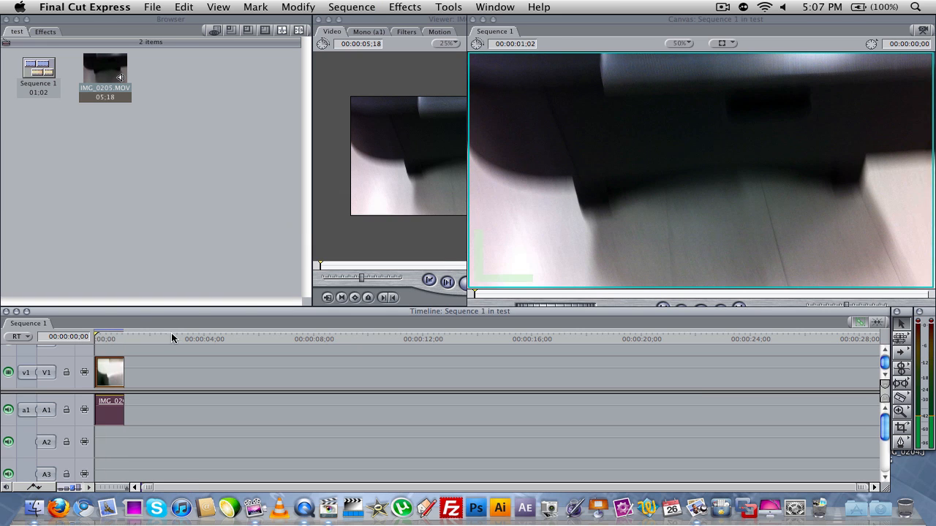
{"action": "left_click", "coordinate": [808, 303]}
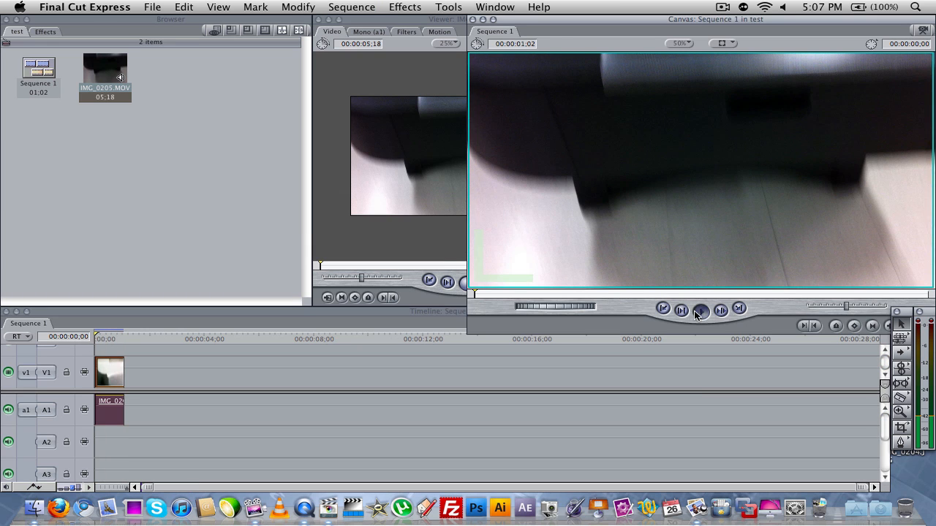
{"action": "left_click", "coordinate": [698, 311]}
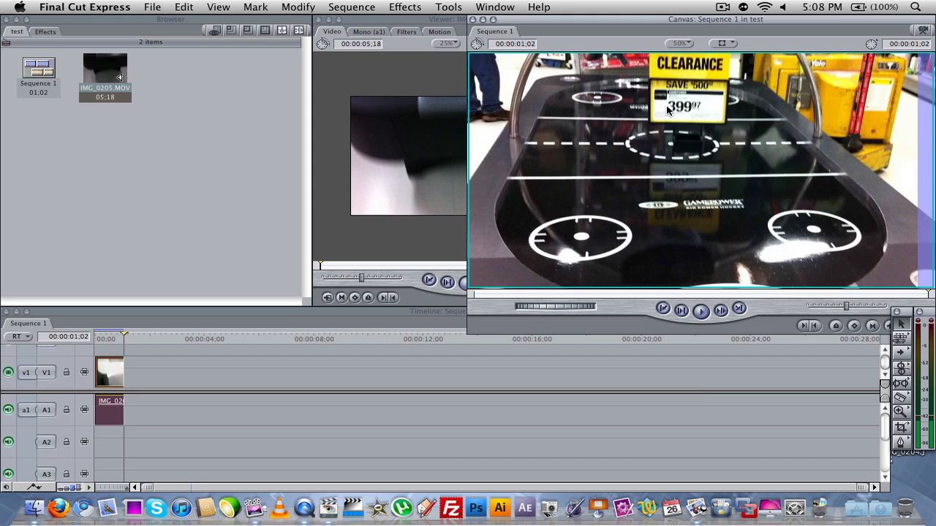
Restore the Canvas window to its standard size beside the Viewer
{"action": "left_click", "coordinate": [493, 19]}
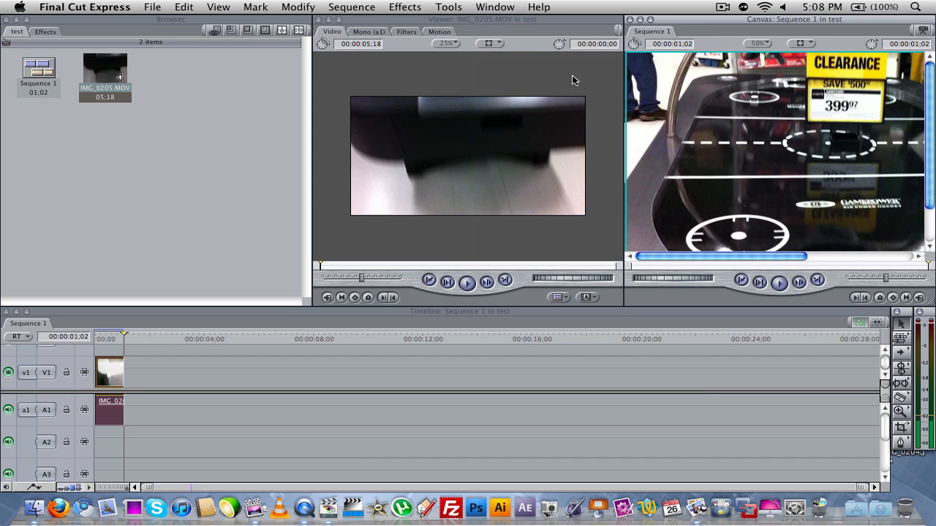
{"action": "left_click", "coordinate": [511, 124]}
{"action": "left_click", "coordinate": [669, 44]}
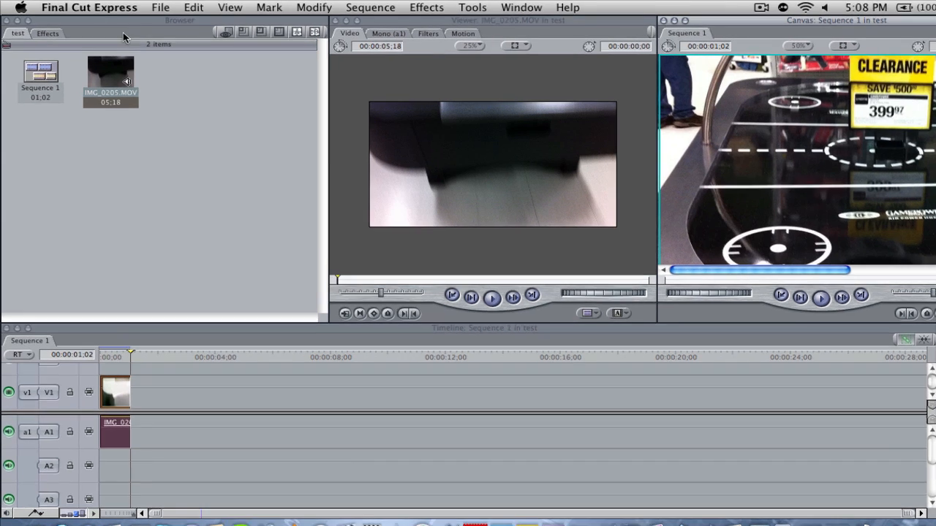
Start an export of the sequence using QuickTime Conversion and open the options of the QuickTime Movie format
{"action": "left_click", "coordinate": [152, 7]}
{"action": "mouse_move", "coordinate": [178, 202]}
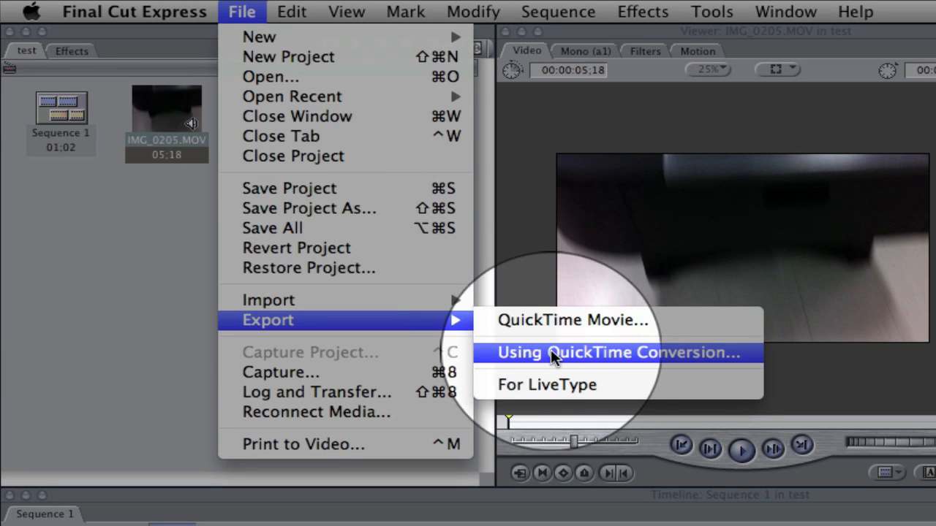
{"action": "left_click", "coordinate": [641, 353]}
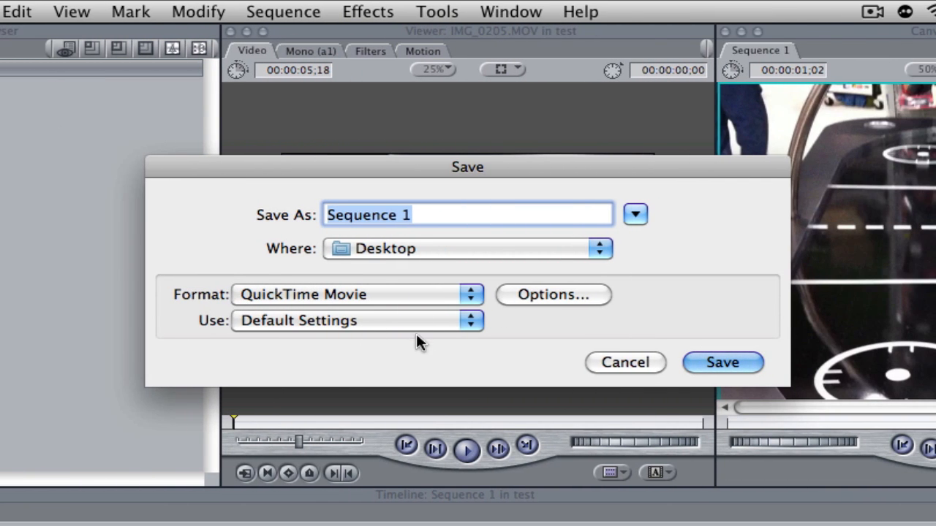
{"action": "left_click", "coordinate": [285, 320]}
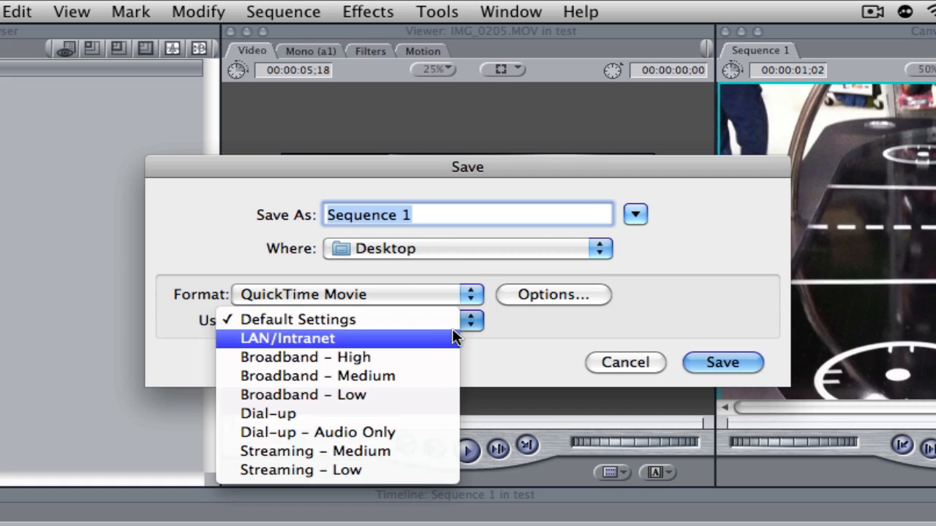
{"action": "left_click", "coordinate": [486, 332]}
{"action": "left_click", "coordinate": [525, 296]}
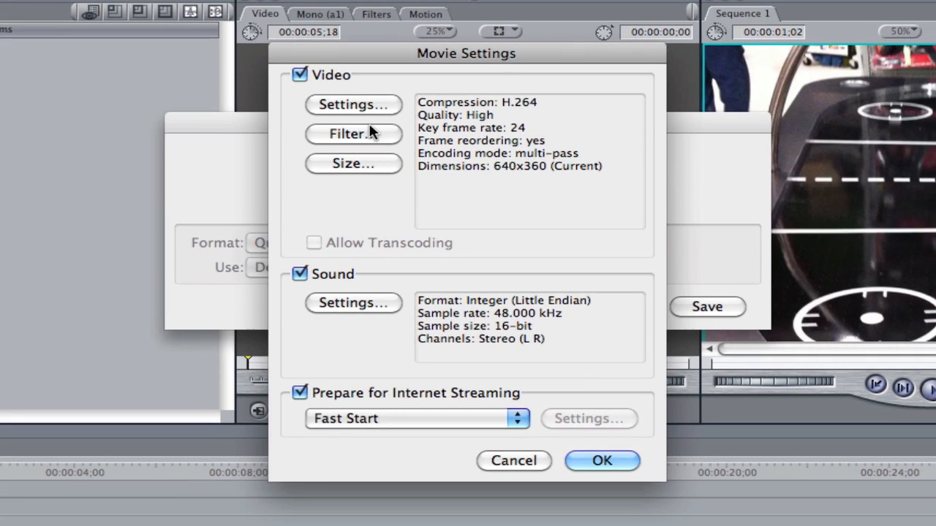
Set the H.264 compression quality to Best, keeping a key frame every 24 frames
{"action": "left_click", "coordinate": [365, 146]}
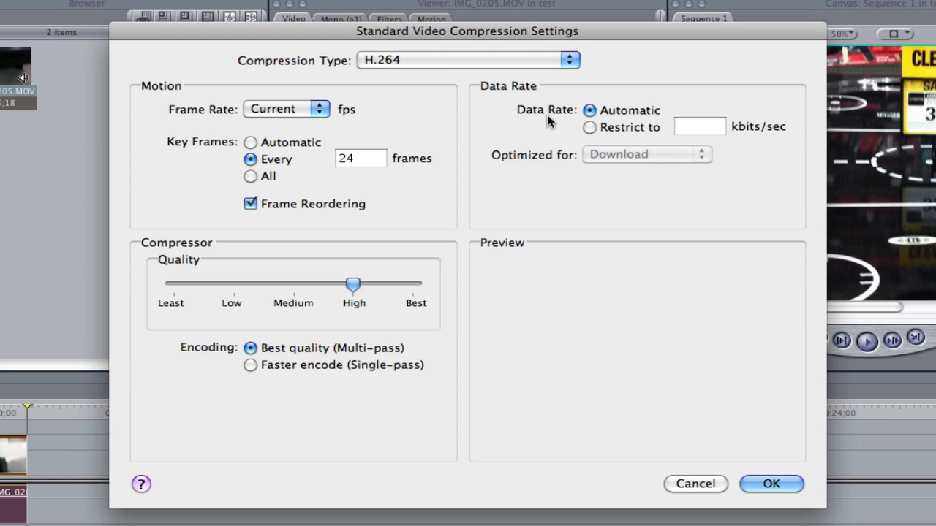
{"action": "left_click_drag", "start_coordinate": [363, 289], "coordinate": [410, 284]}
{"action": "left_click", "coordinate": [373, 160]}
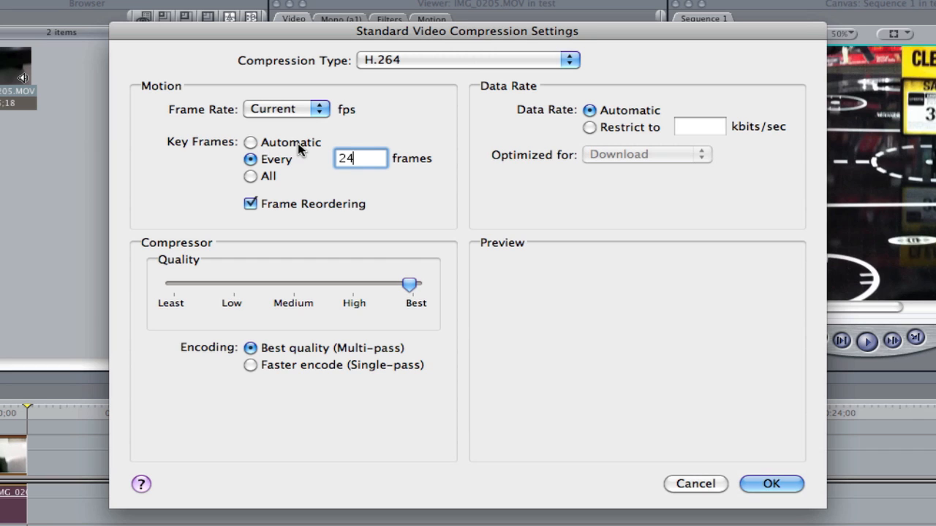
{"action": "left_click", "coordinate": [772, 484]}
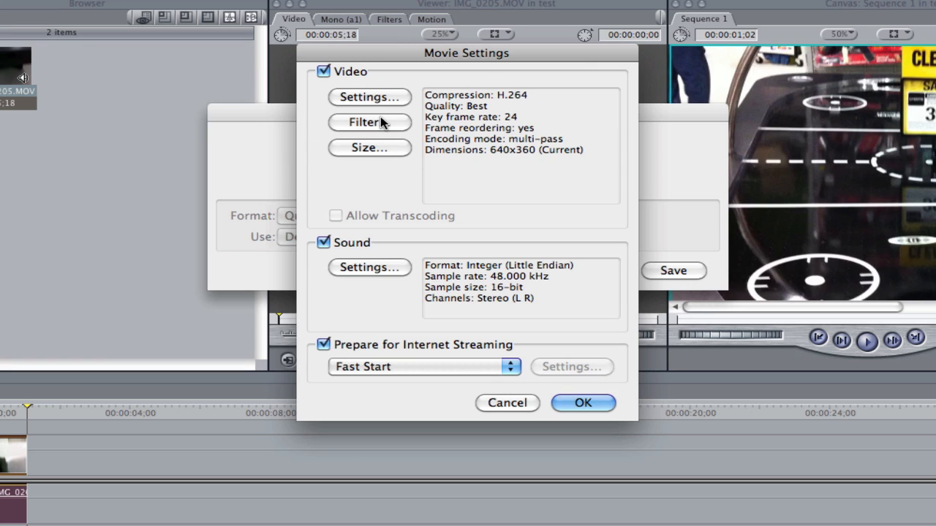
Set the export dimensions to 1280 x 720 HD and enable deinterlacing of the source video
{"action": "left_click", "coordinate": [368, 149]}
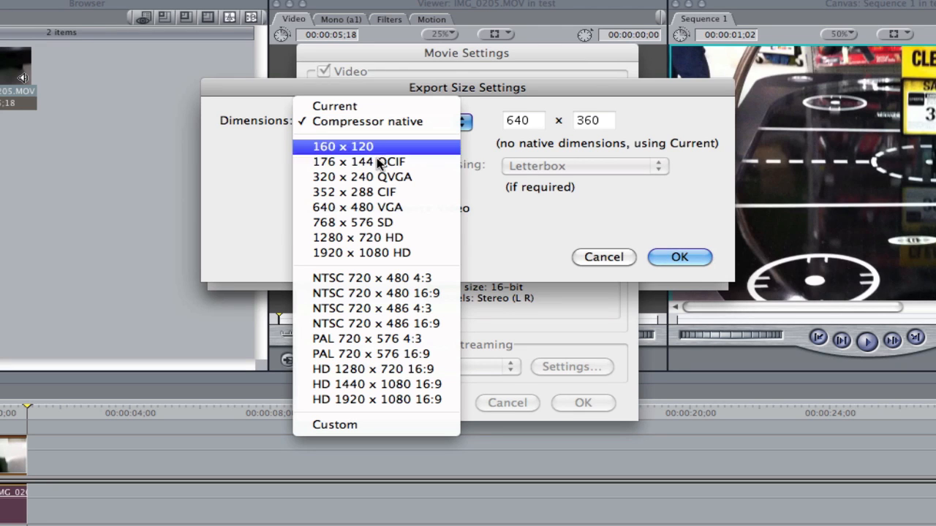
{"action": "left_click", "coordinate": [358, 242]}
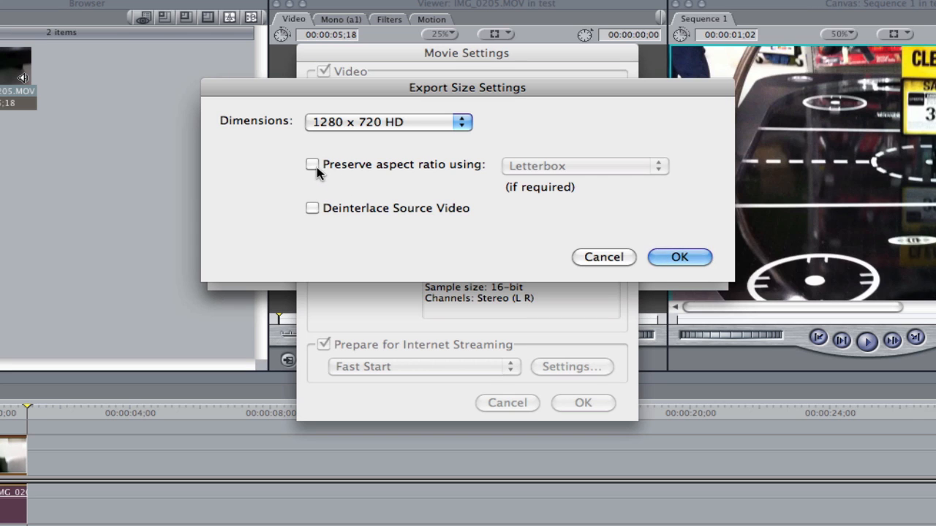
{"action": "left_click", "coordinate": [327, 209]}
{"action": "left_click", "coordinate": [663, 259]}
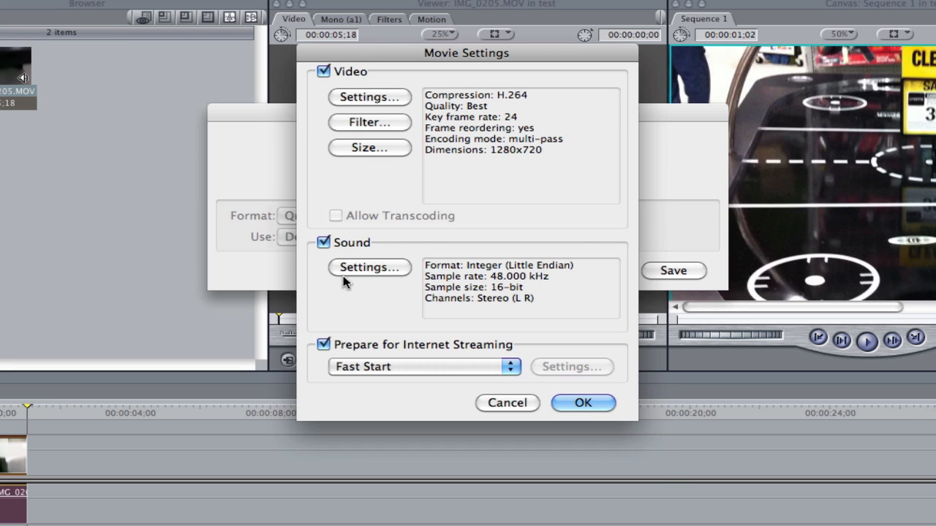
Review the channel, sample rate and format choices in the export's sound settings and accept them as they are
{"action": "left_click", "coordinate": [395, 269]}
{"action": "left_click", "coordinate": [429, 131]}
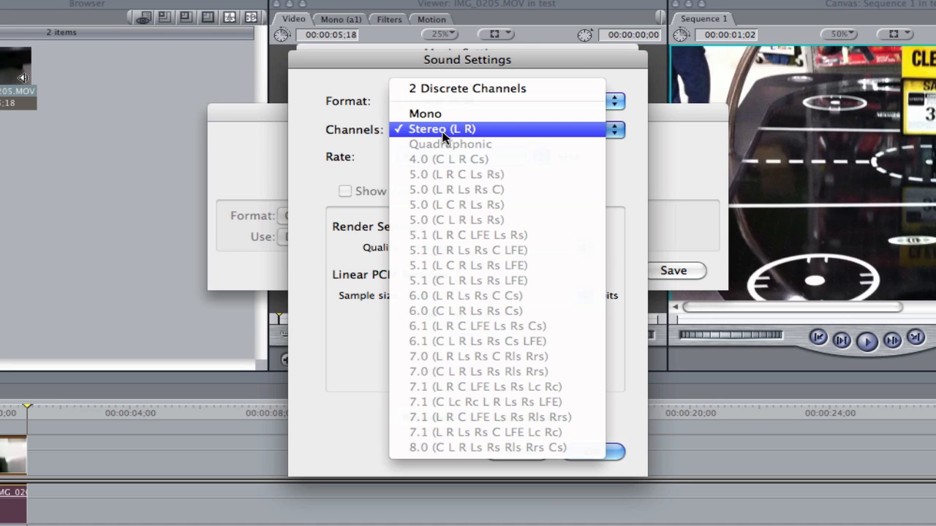
{"action": "left_click", "coordinate": [428, 129]}
{"action": "left_click", "coordinate": [536, 155]}
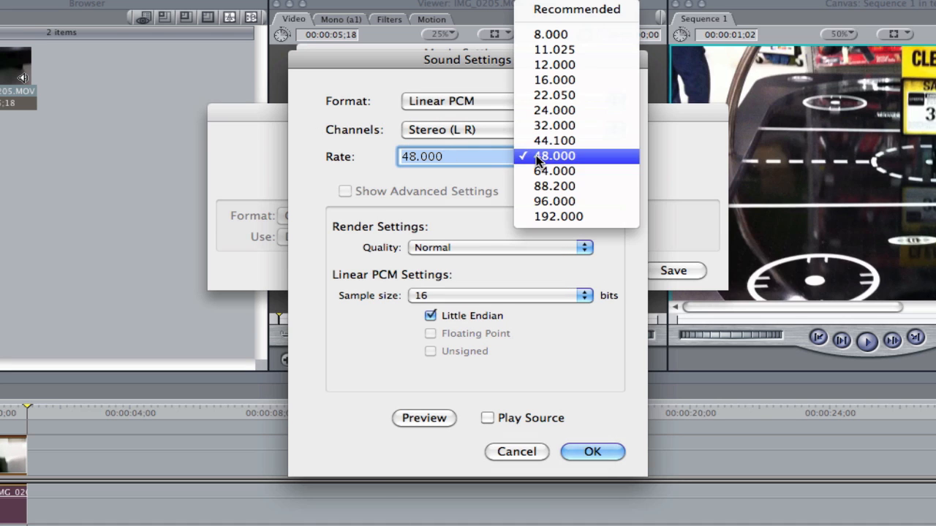
{"action": "left_click", "coordinate": [470, 102]}
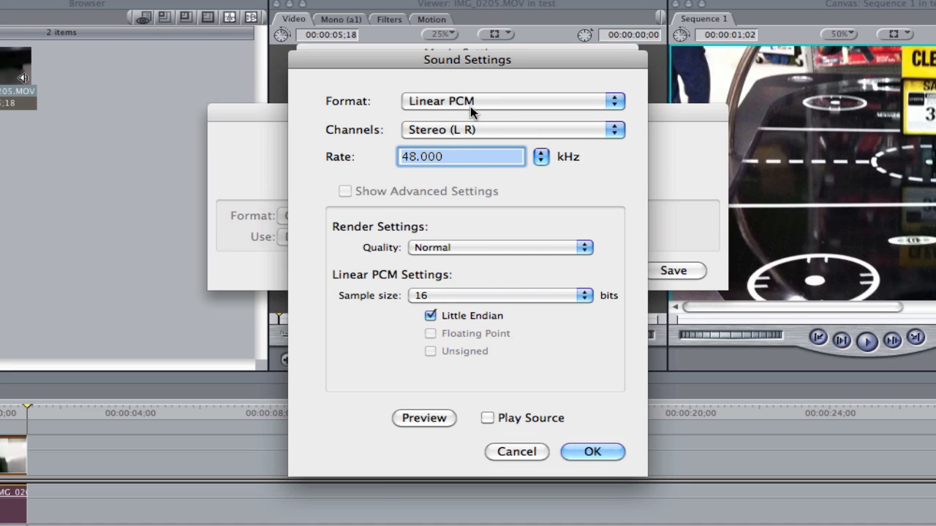
{"action": "left_click", "coordinate": [470, 102]}
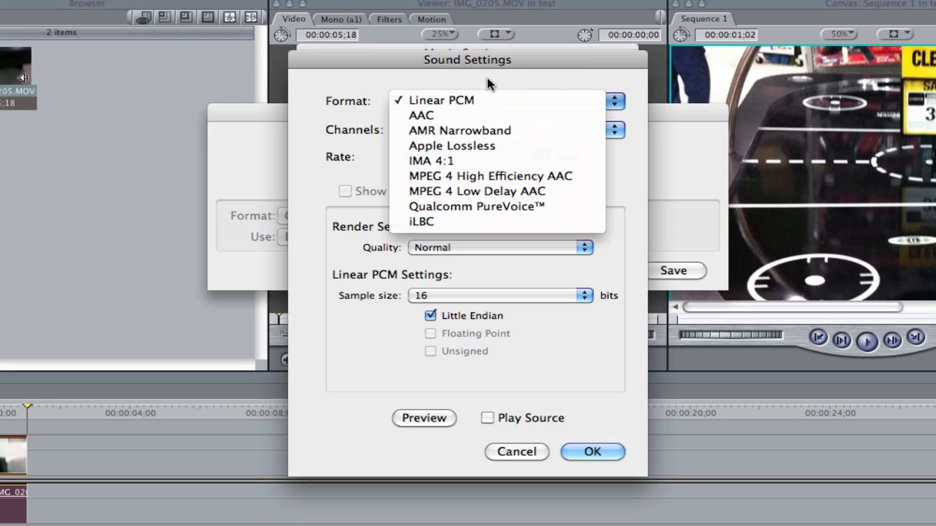
{"action": "left_click", "coordinate": [487, 78]}
{"action": "left_click", "coordinate": [596, 452]}
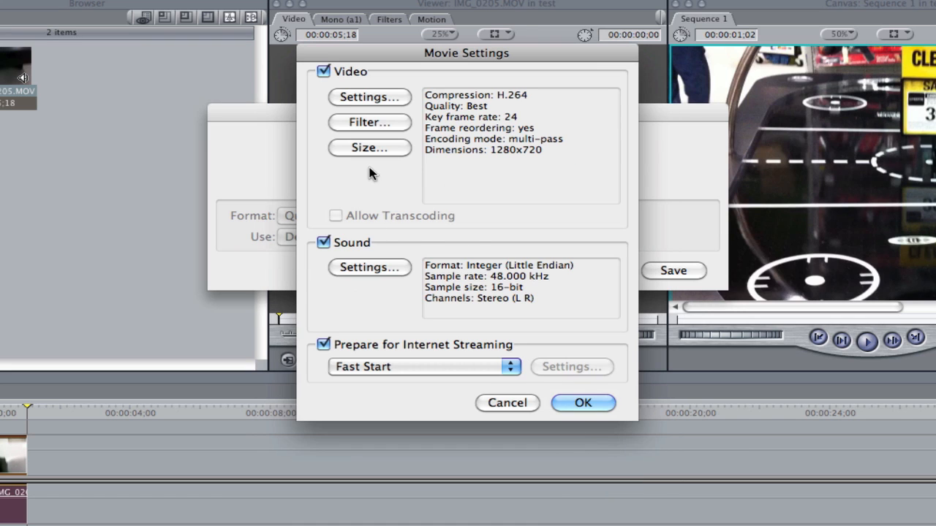
Recheck the export size settings, accept the movie settings and export the movie as Sequence 1 to the Desktop
{"action": "left_click", "coordinate": [386, 149]}
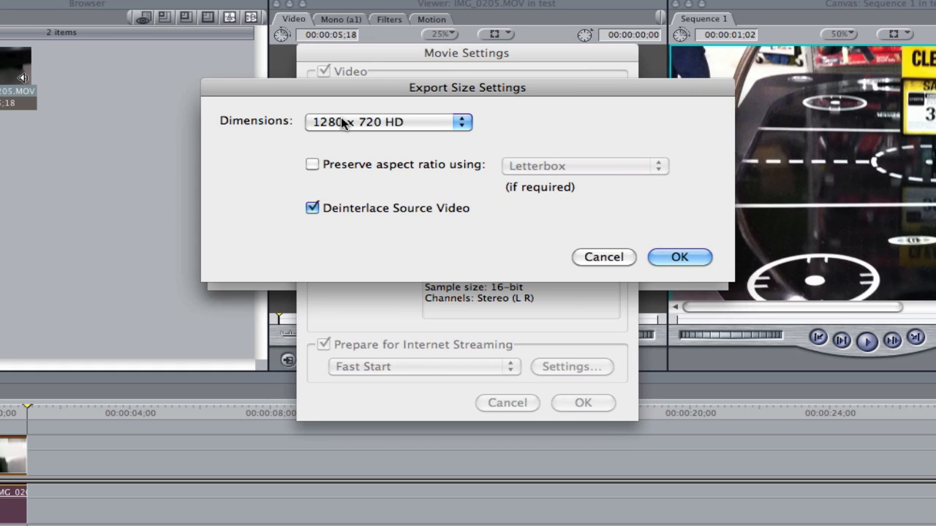
{"action": "left_click", "coordinate": [677, 257]}
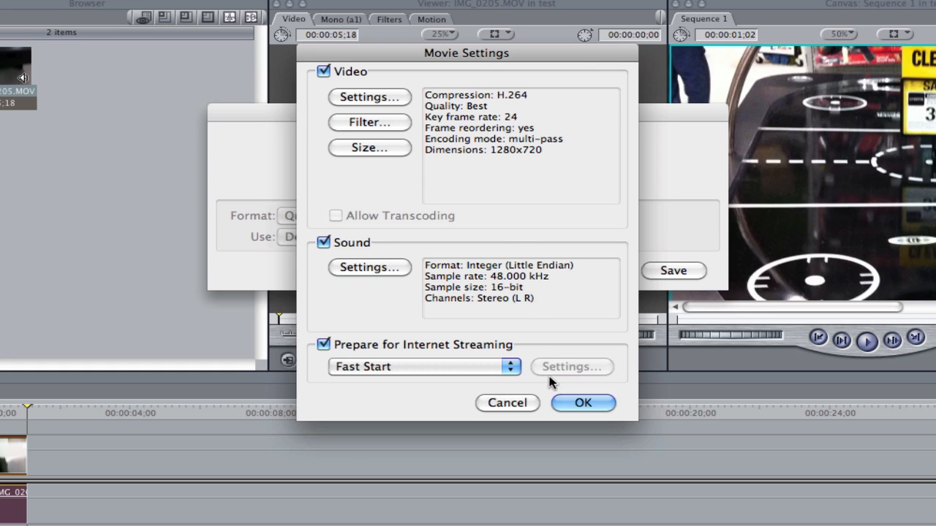
{"action": "left_click", "coordinate": [583, 399]}
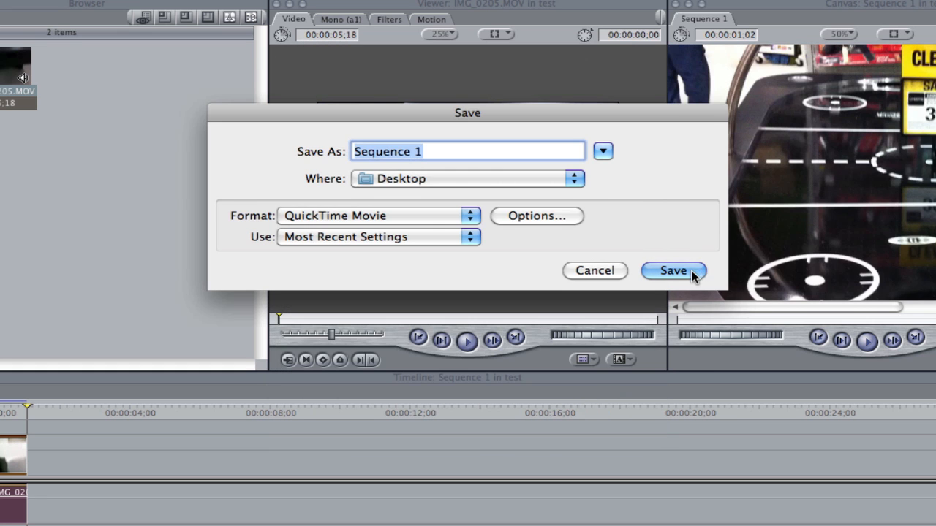
{"action": "left_click", "coordinate": [695, 272]}
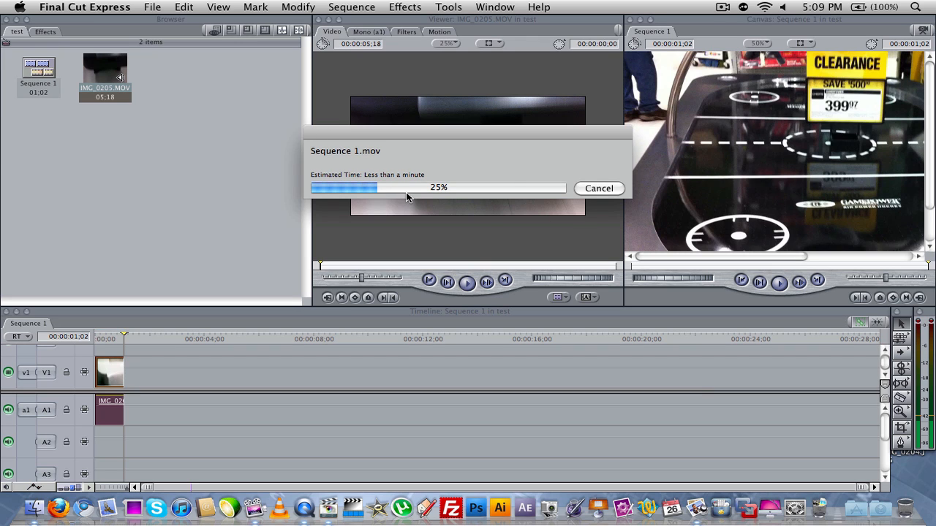
Play the exported Sequence 1 movie from the desktop in QuickTime Player, close it and return to Final Cut Express
{"action": "left_click", "coordinate": [85, 7]}
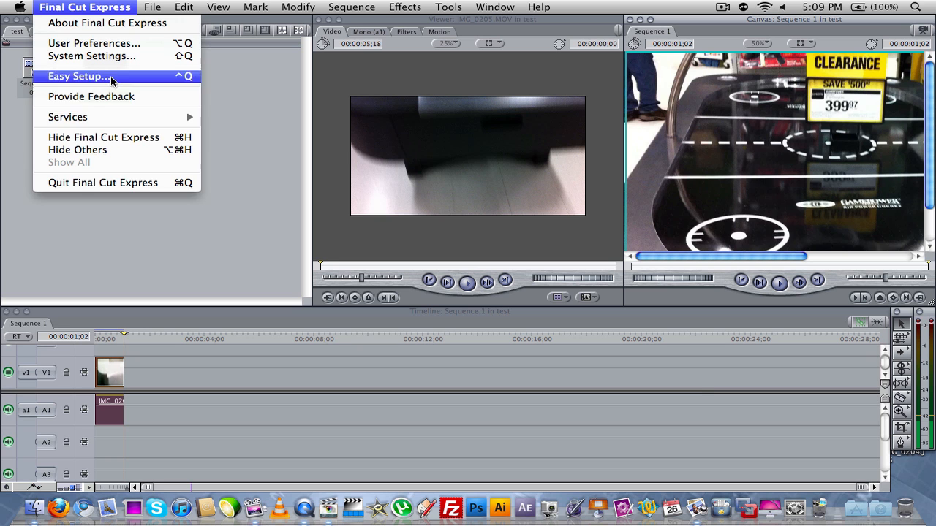
{"action": "left_click", "coordinate": [113, 136]}
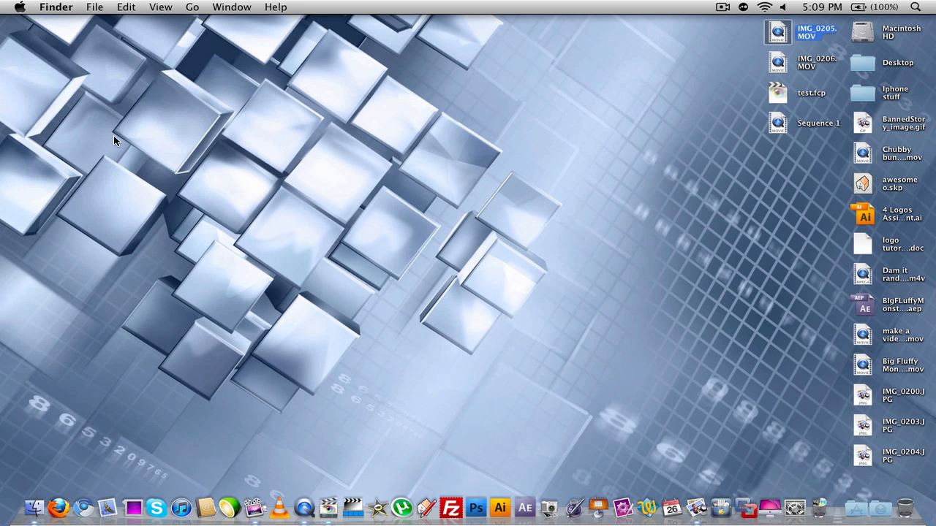
{"action": "double_click", "coordinate": [771, 123]}
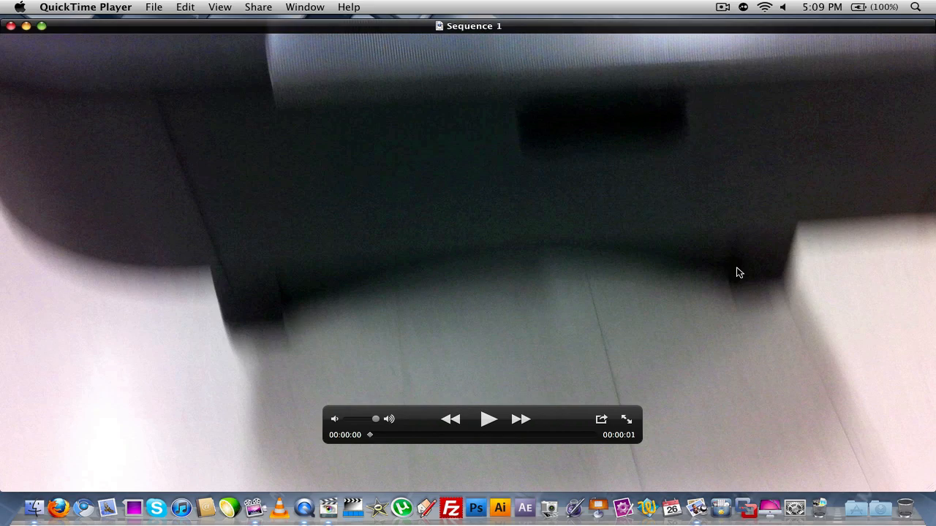
{"action": "key", "text": "space"}
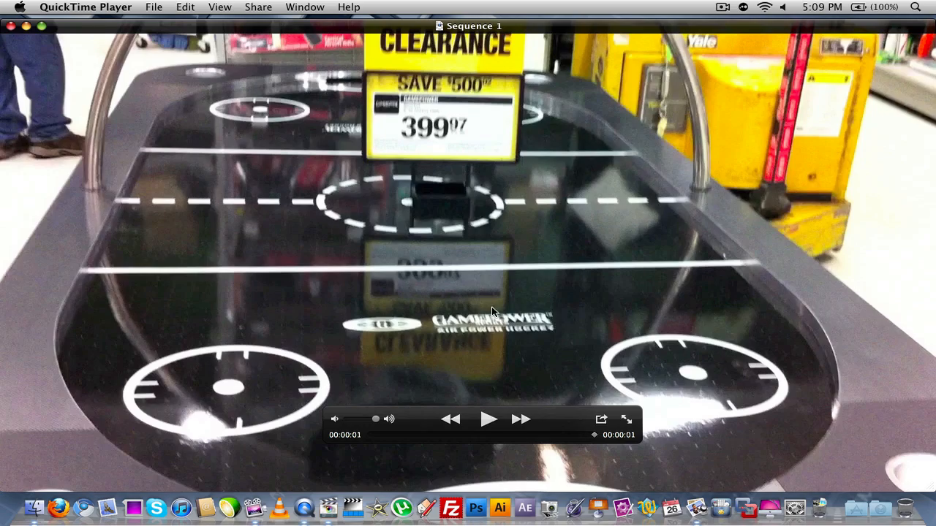
{"action": "left_click", "coordinate": [10, 26]}
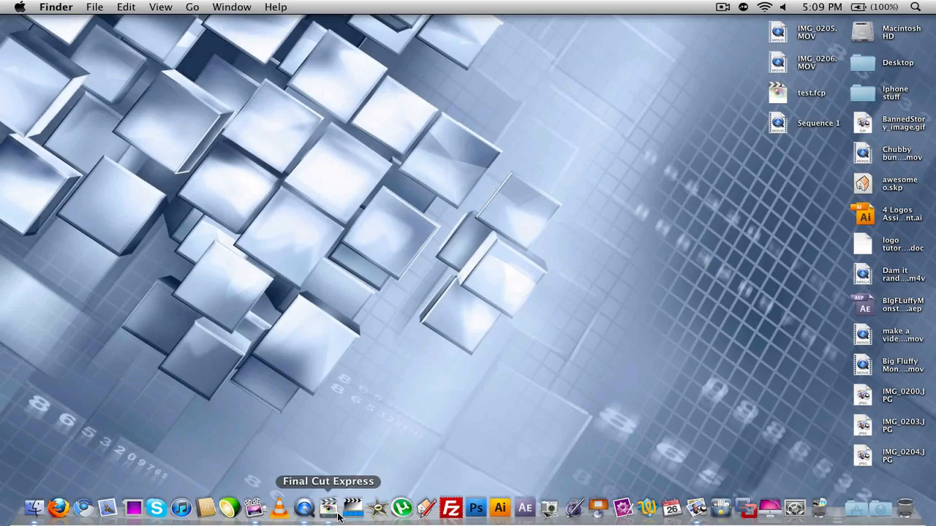
{"action": "left_click", "coordinate": [338, 516]}
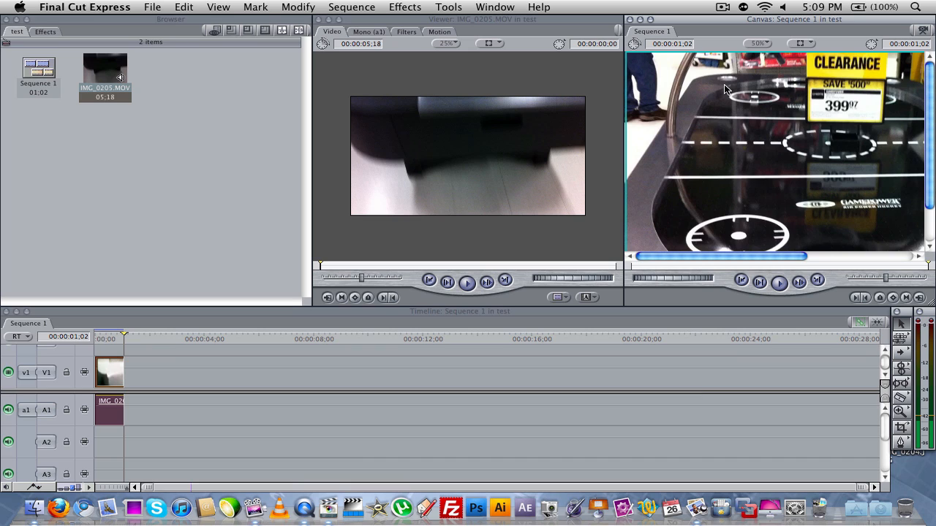